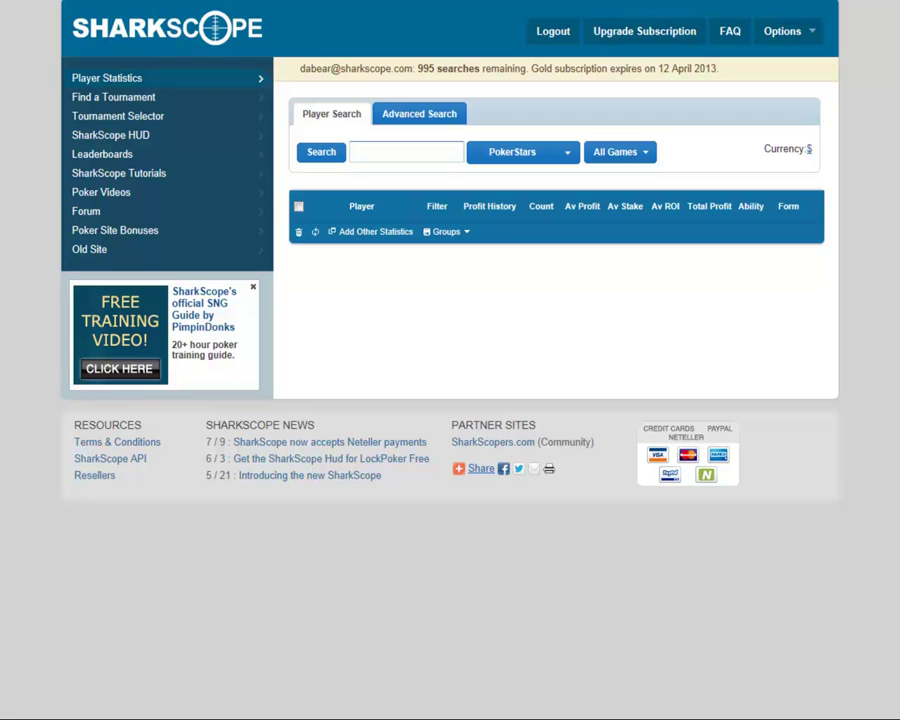
click(439, 151)
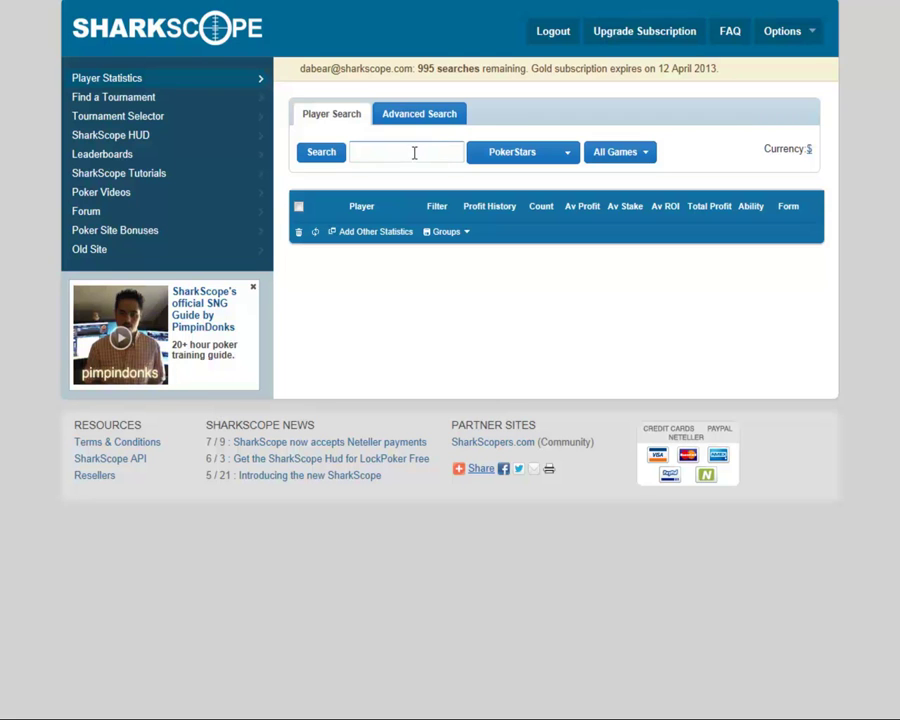
text(eddycad)
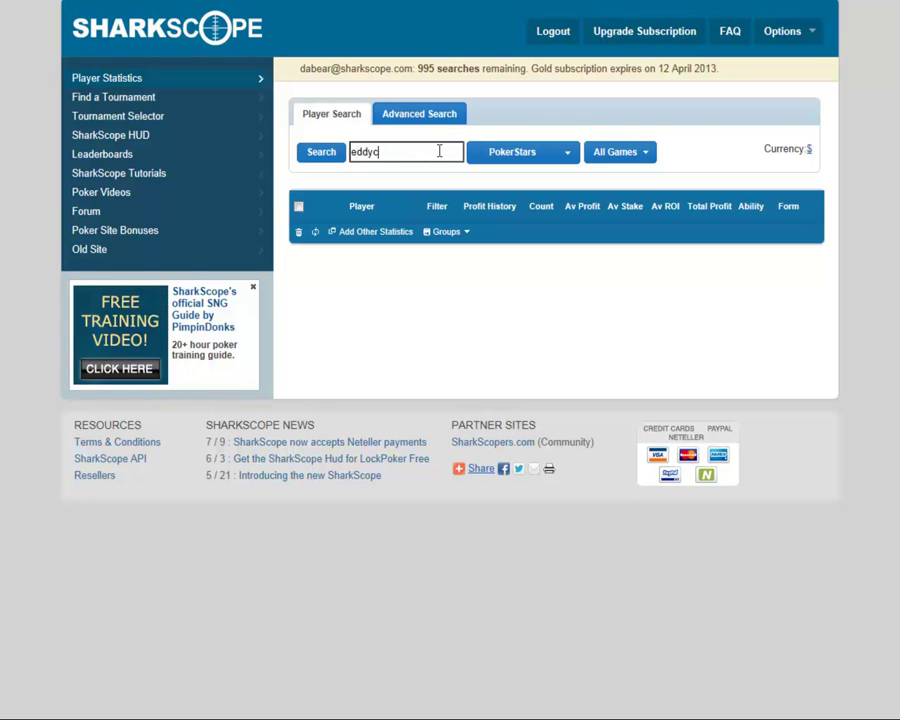
text(ub)
key(Return)
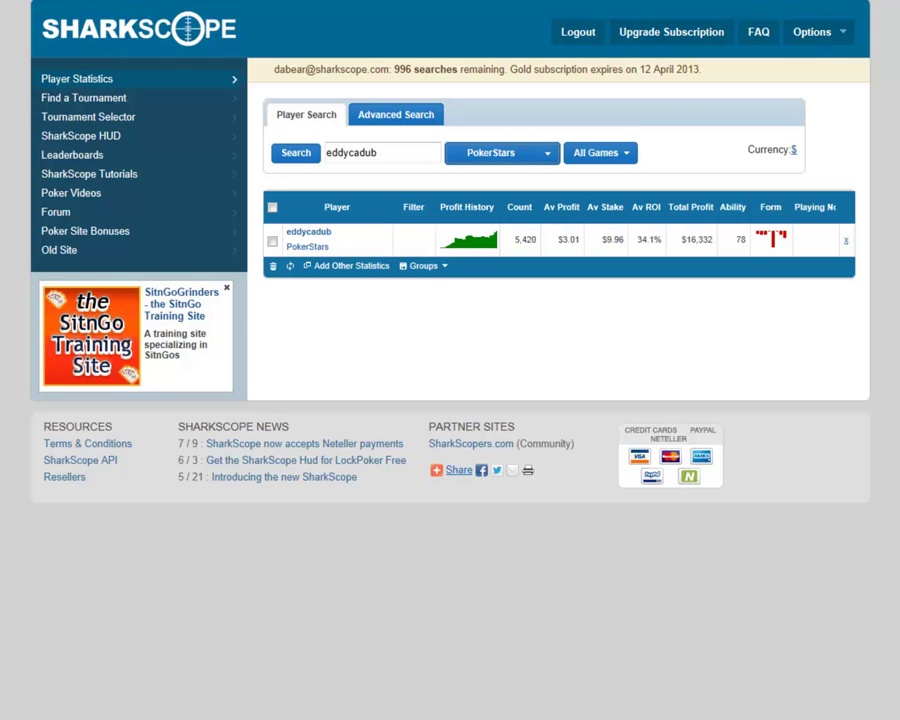
right_click(365, 245)
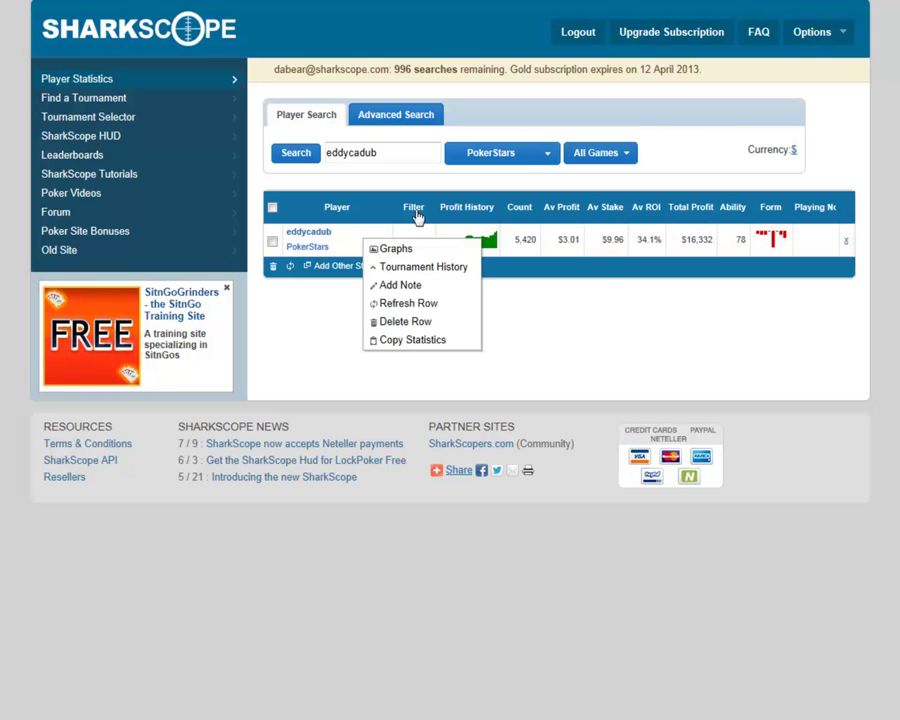
click(408, 287)
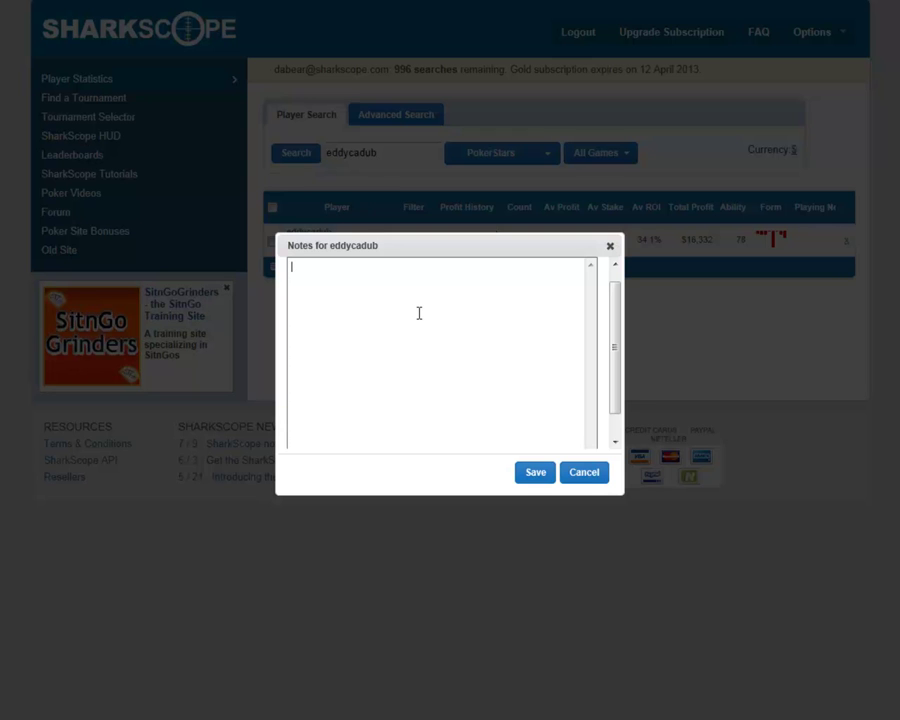
text(aggesive player likes to)
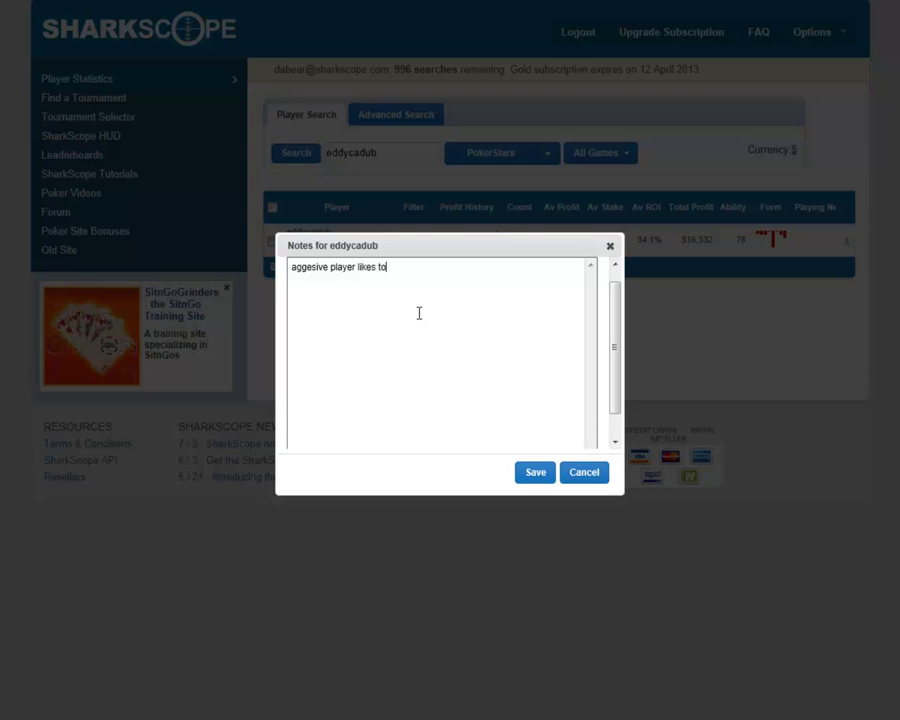
text( 3 bet in late postion - )
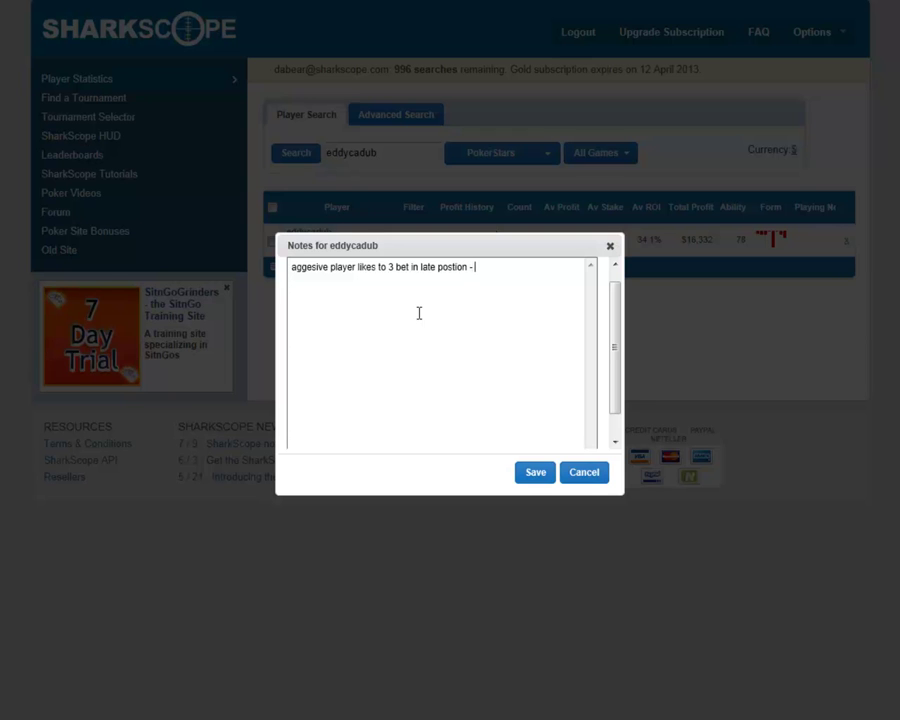
text(Luuuvs Burgers and)
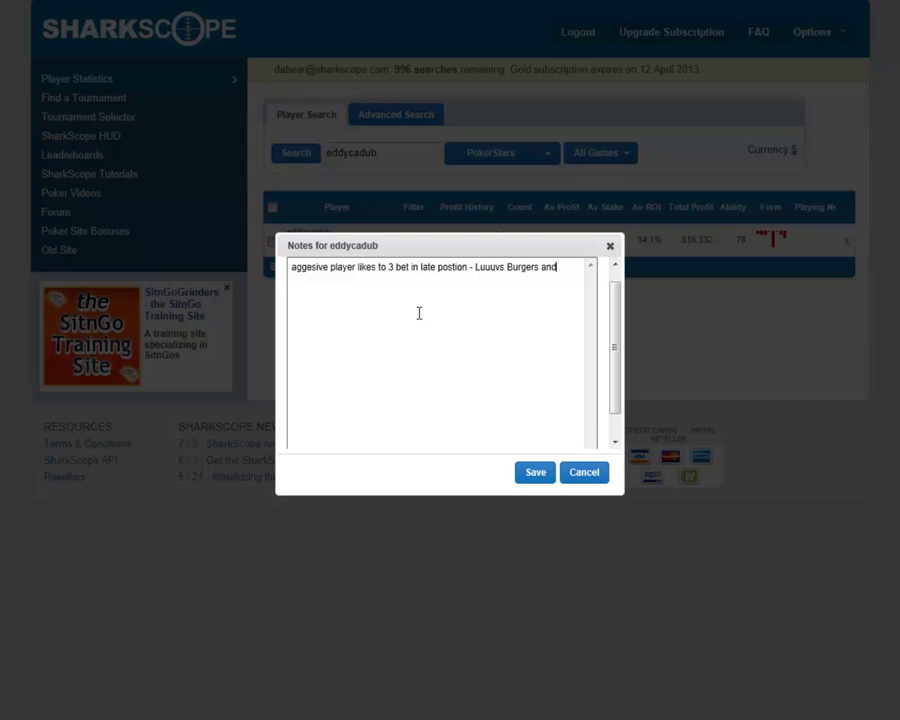
text( adicted to)
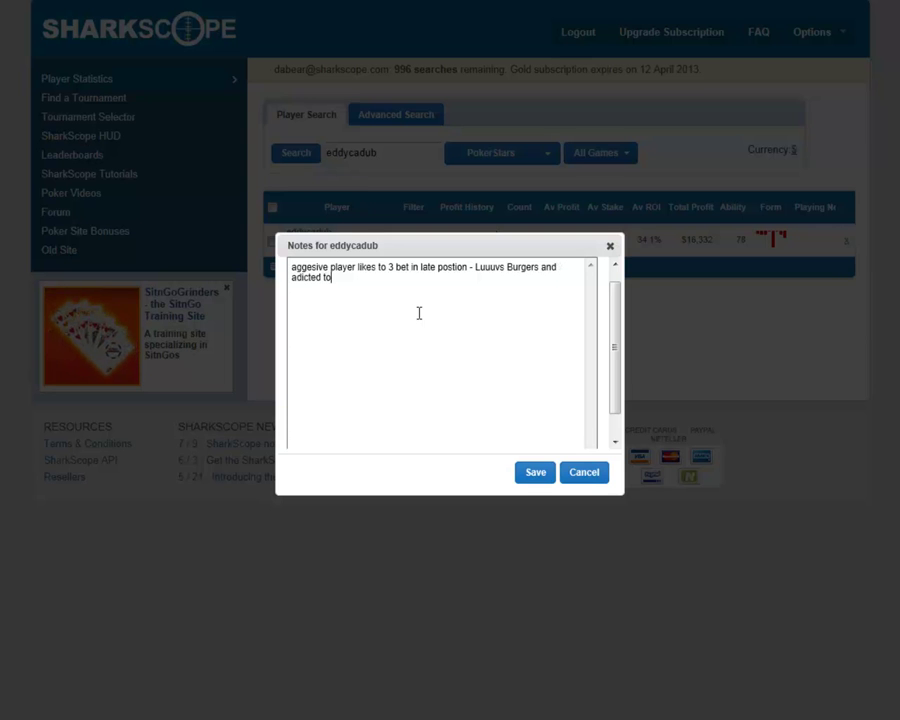
text( basketball)
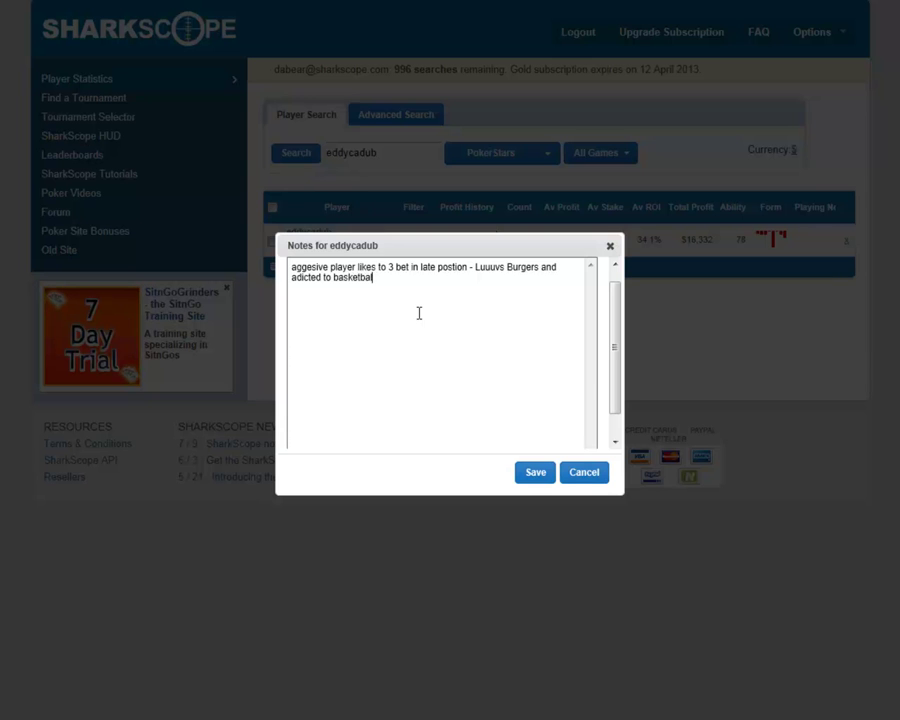
text( betting !)
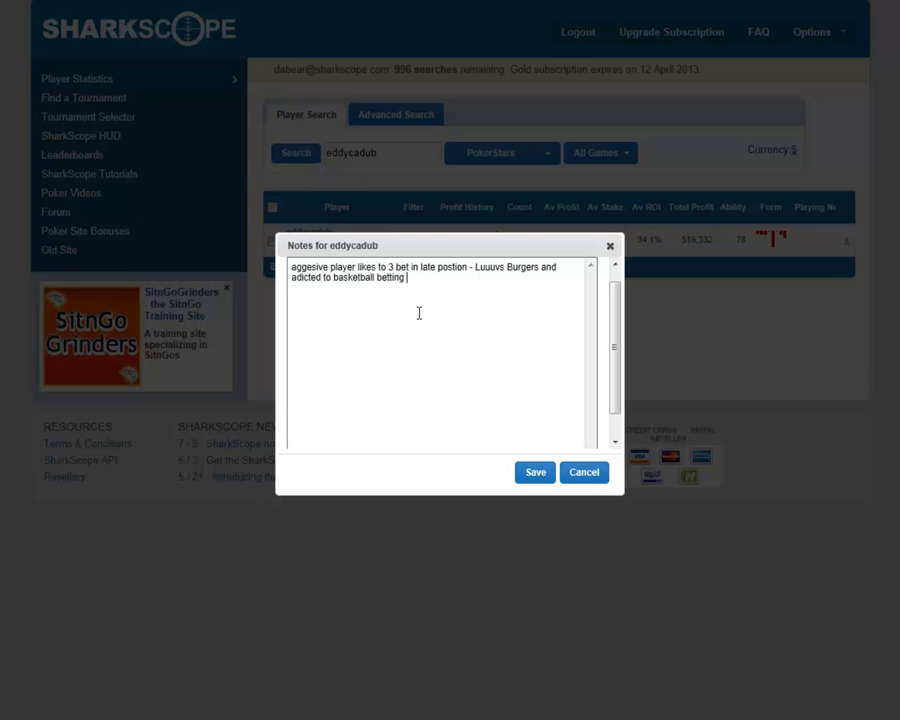
click(536, 474)
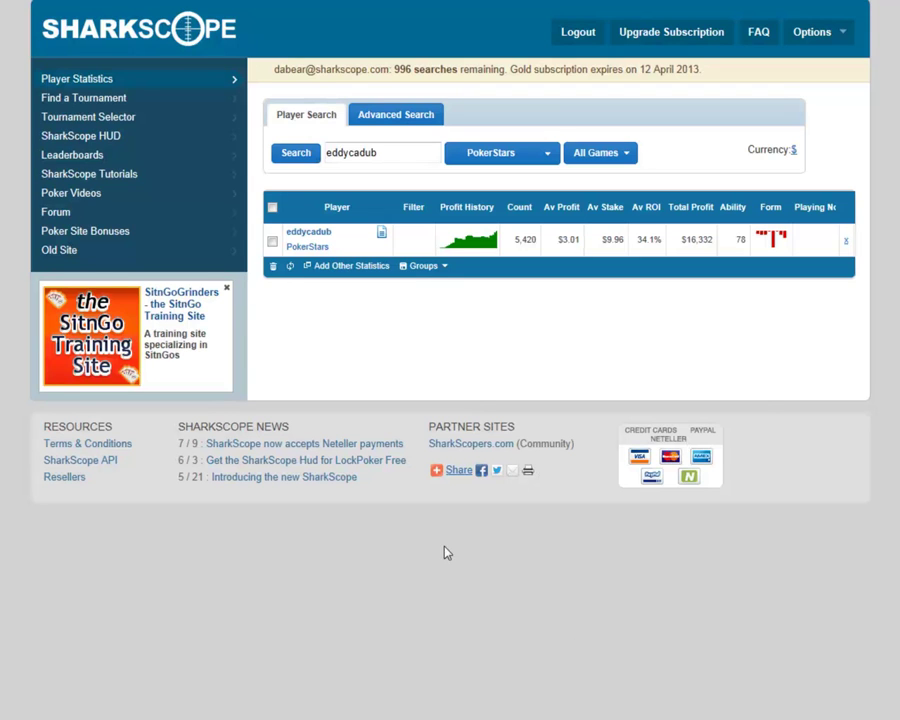
click(386, 238)
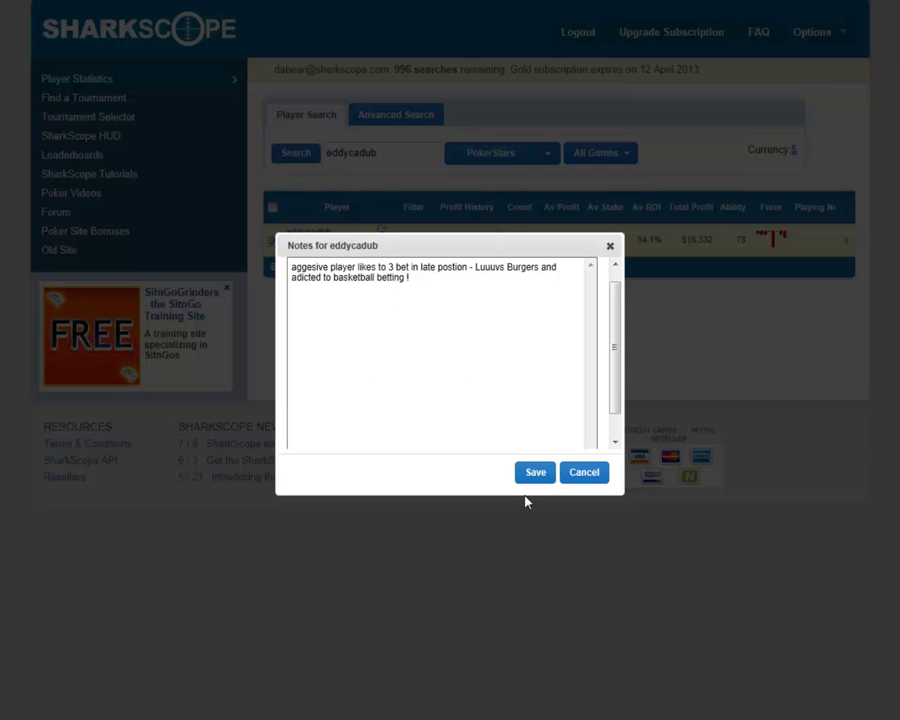
click(603, 478)
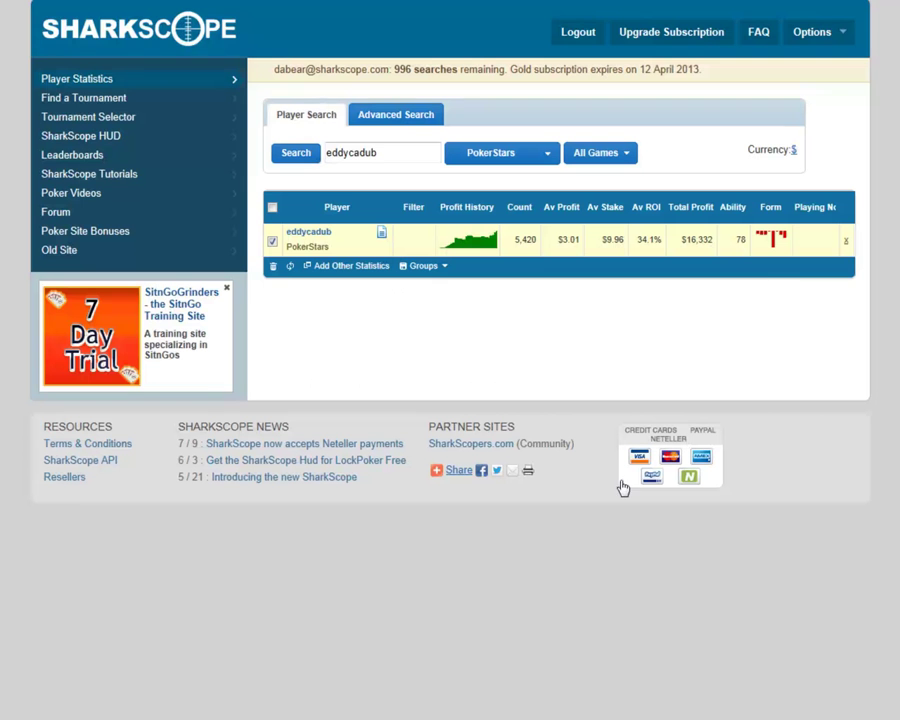
click(380, 233)
click(406, 278)
key(ctrl+a)
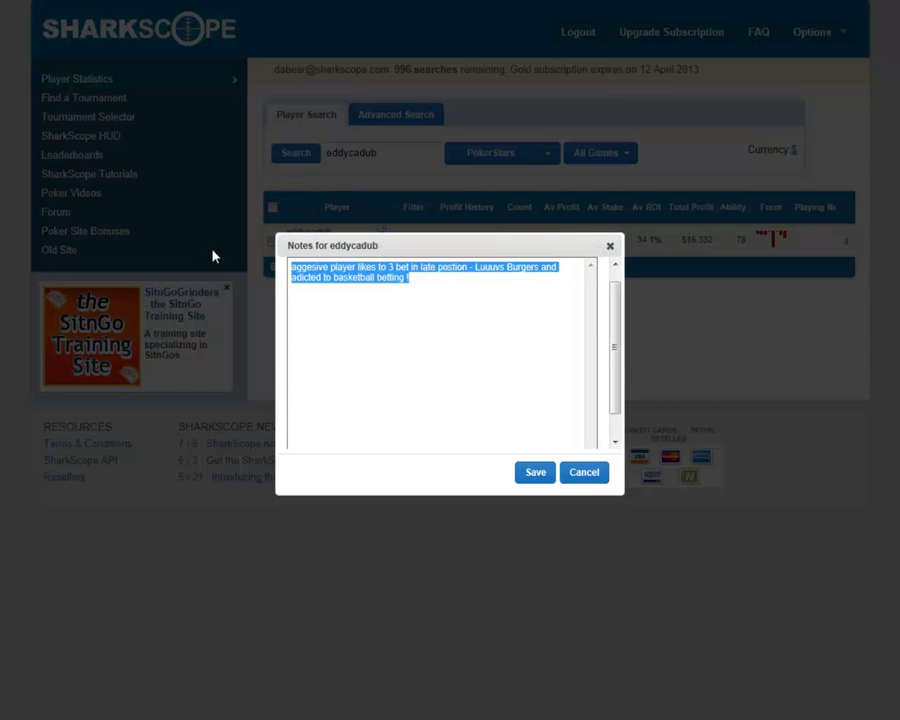
key(Delete)
click(535, 473)
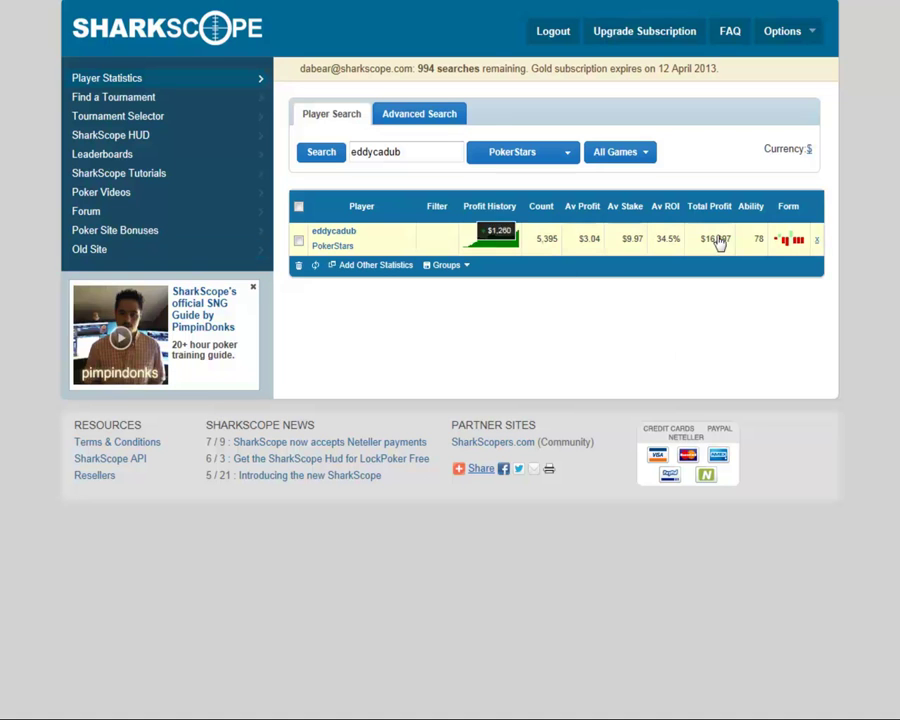
right_click(395, 241)
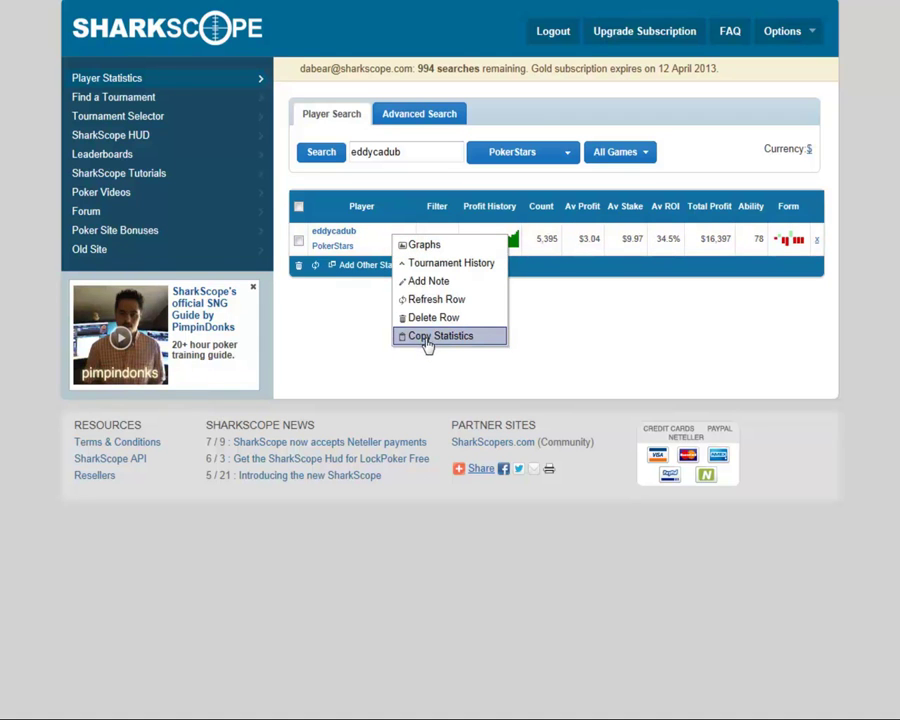
key(Escape)
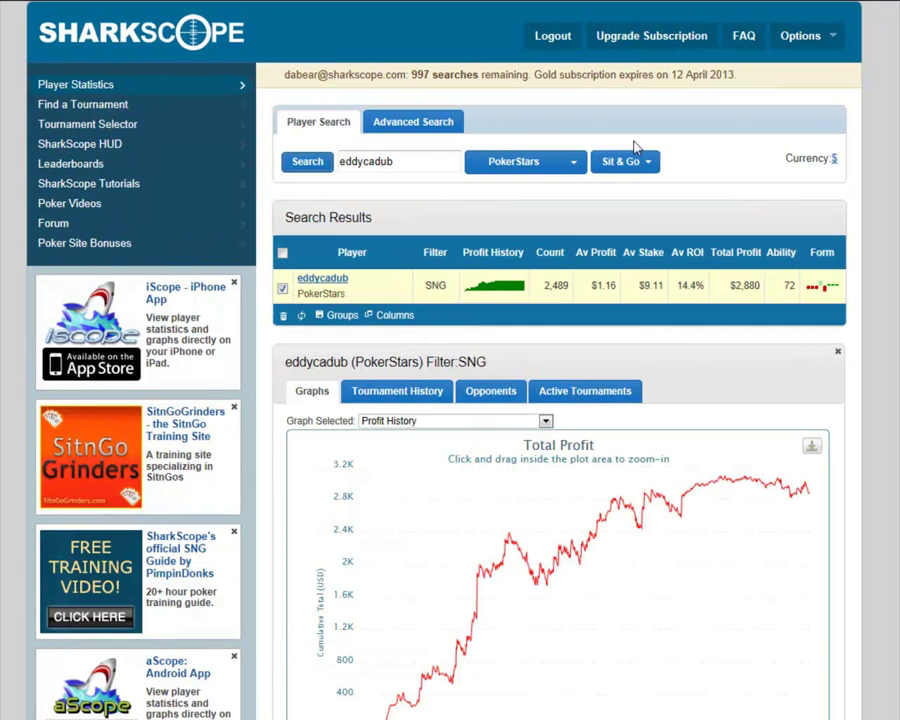
List the most frequent opponents of eddycadub in the SNG-filtered results
scroll(450, 400, down, 1)
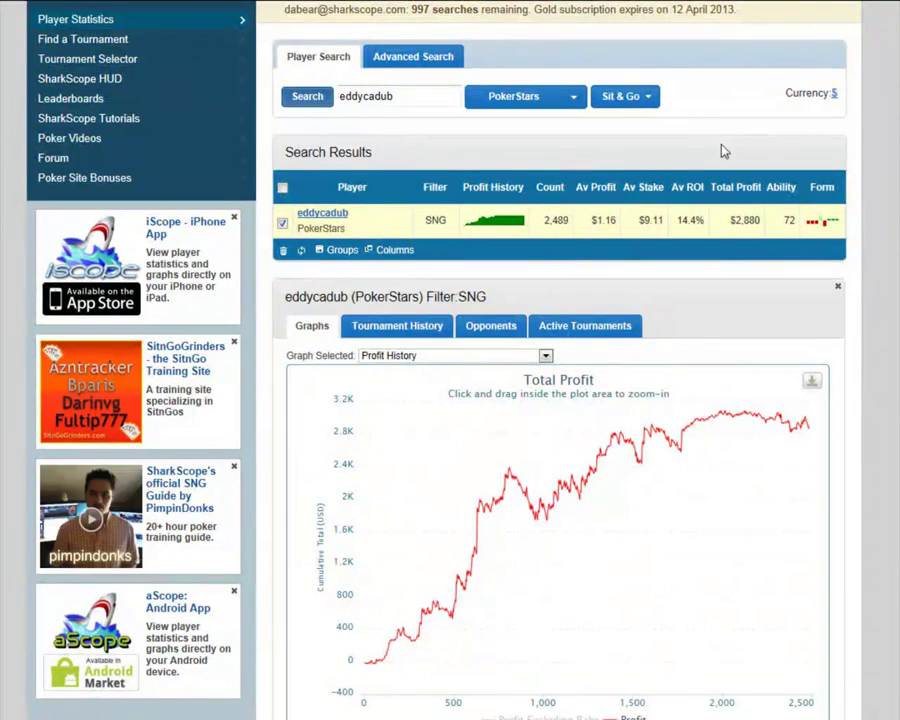
click(487, 330)
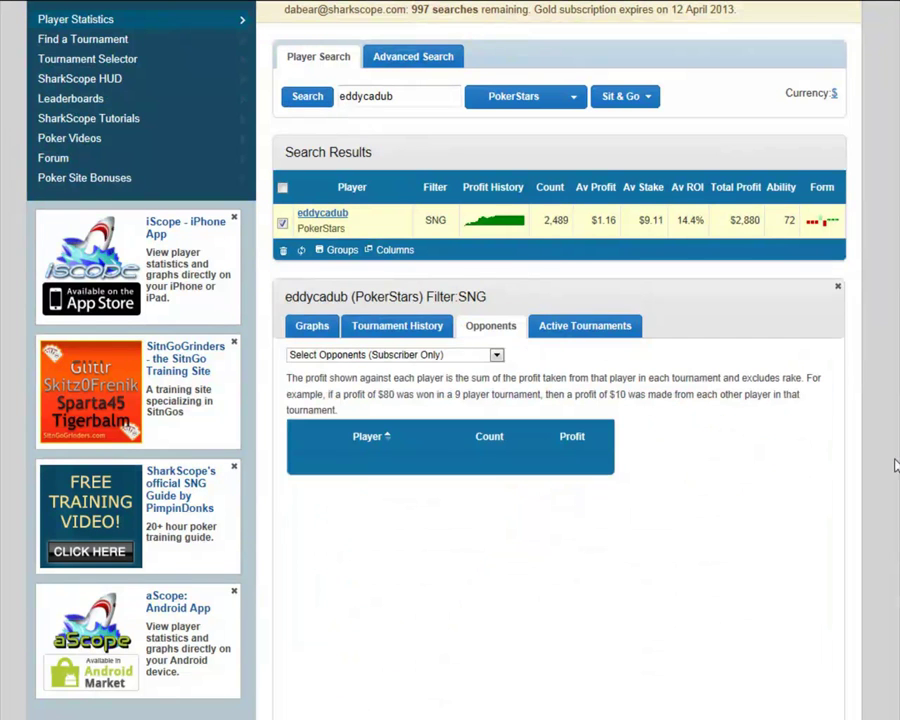
click(498, 357)
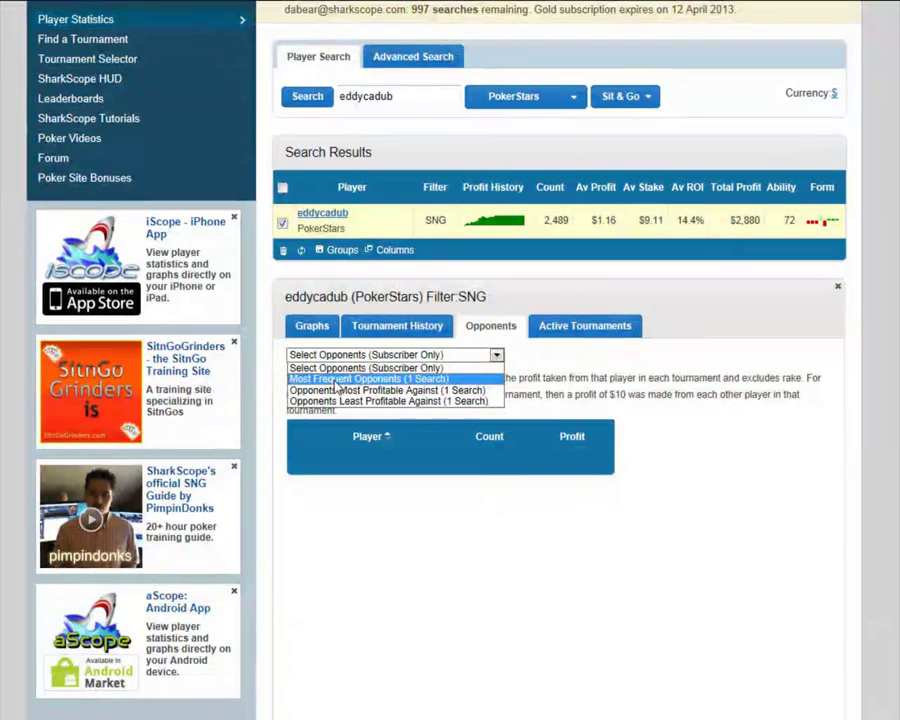
click(336, 381)
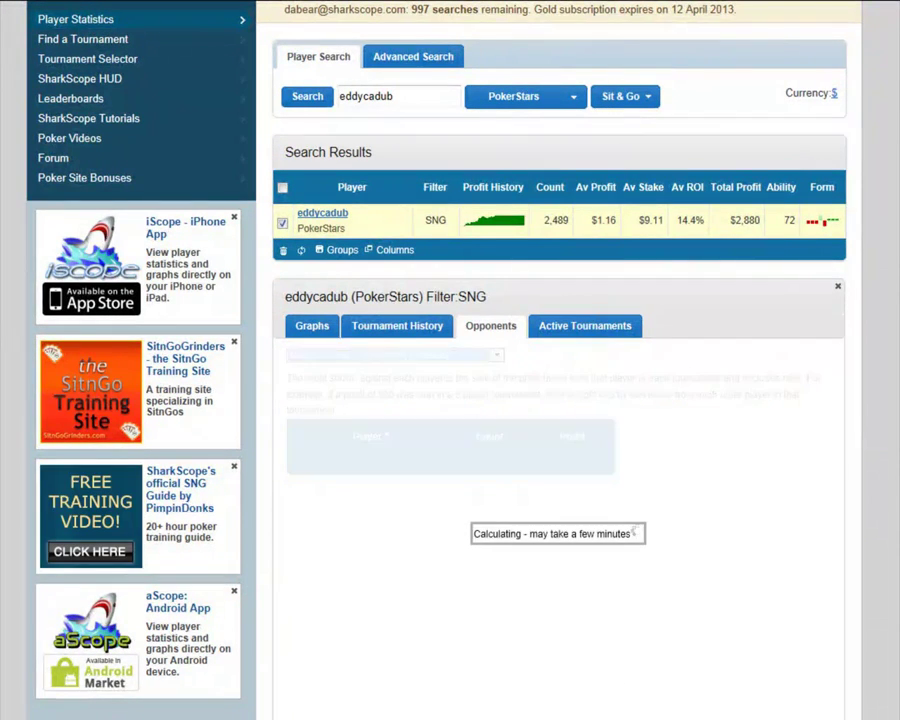
scroll(450, 400, down, 3)
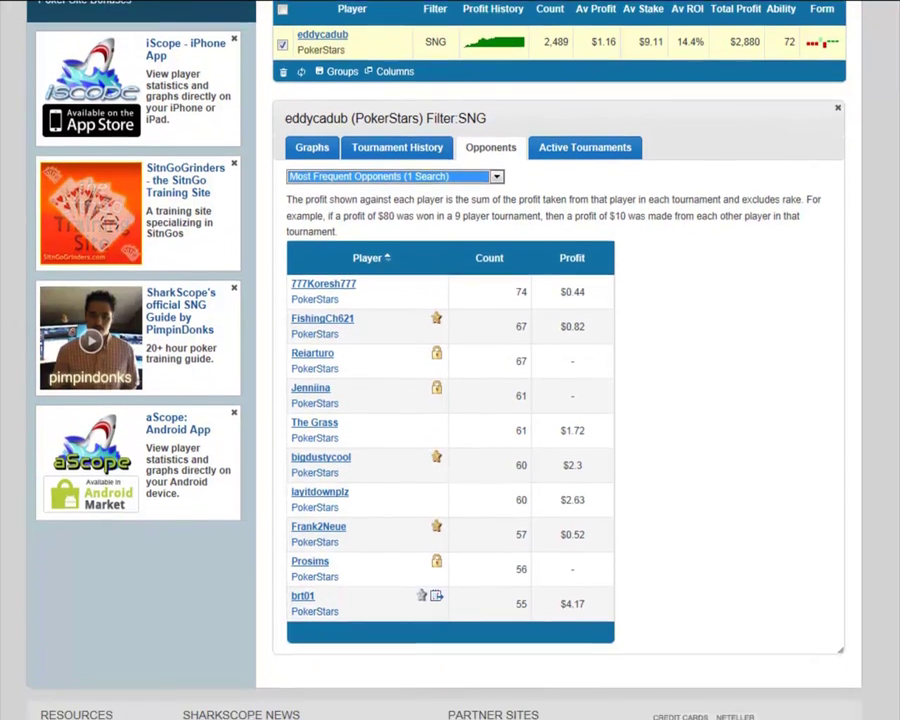
scroll(440, 400, up, 1)
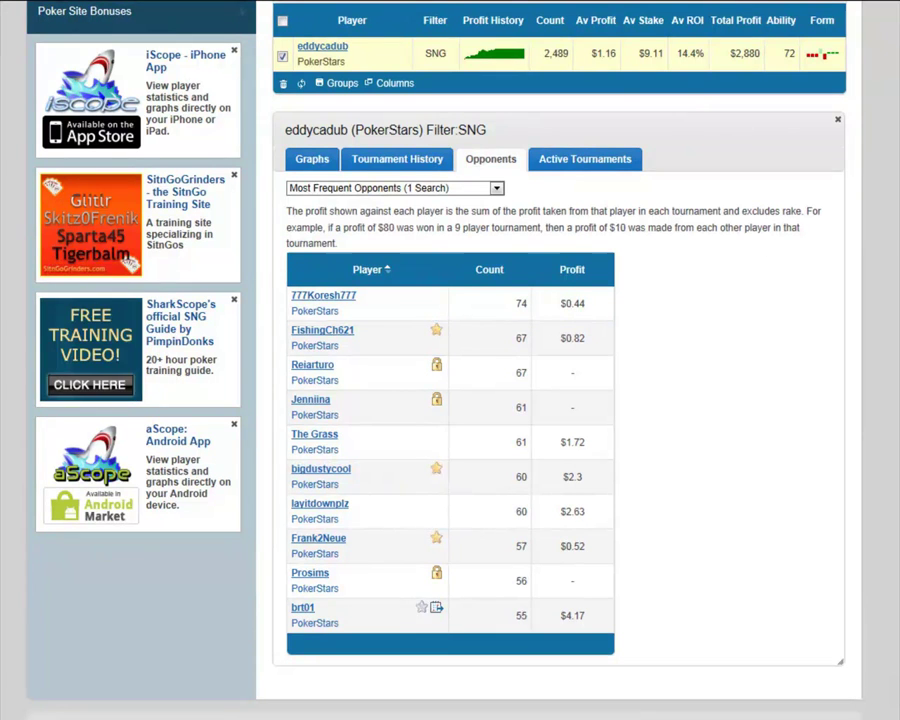
click(496, 188)
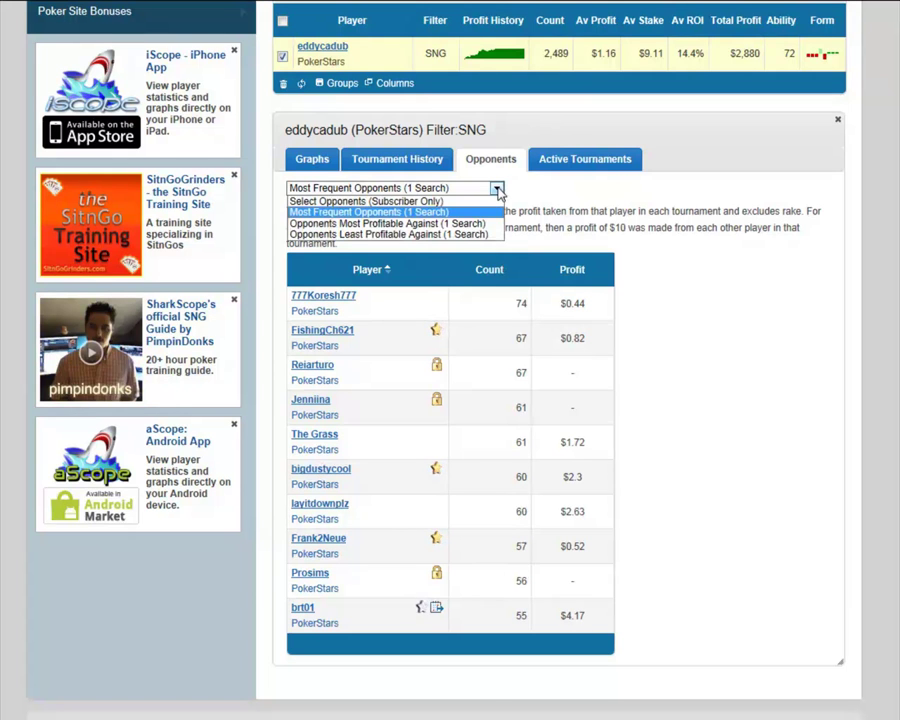
click(428, 234)
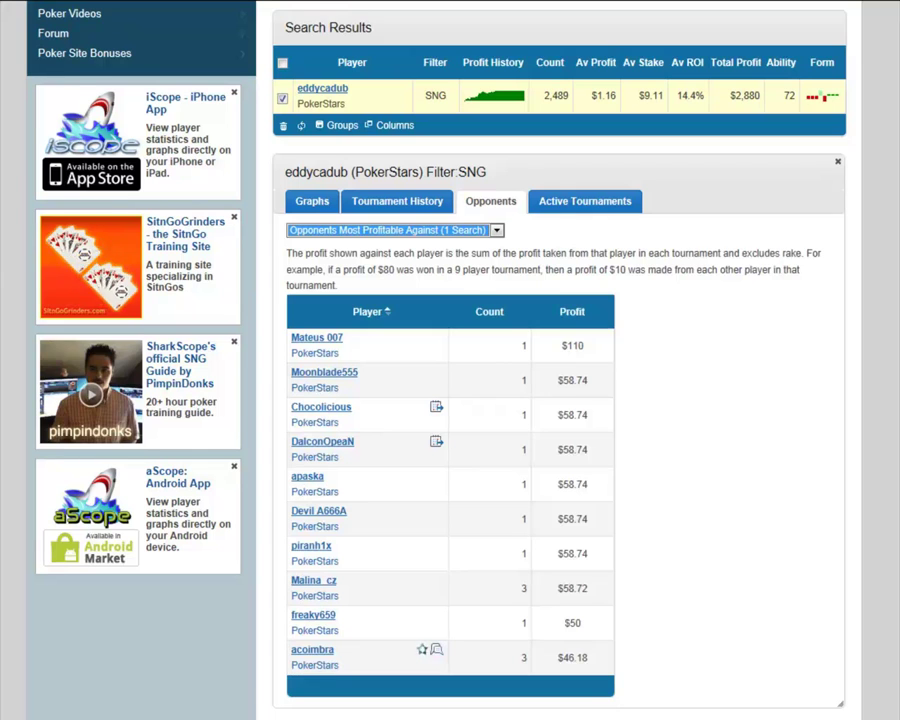
List the opponents that eddycadub is least profitable against and review the table
scroll(538, 300, down, 2)
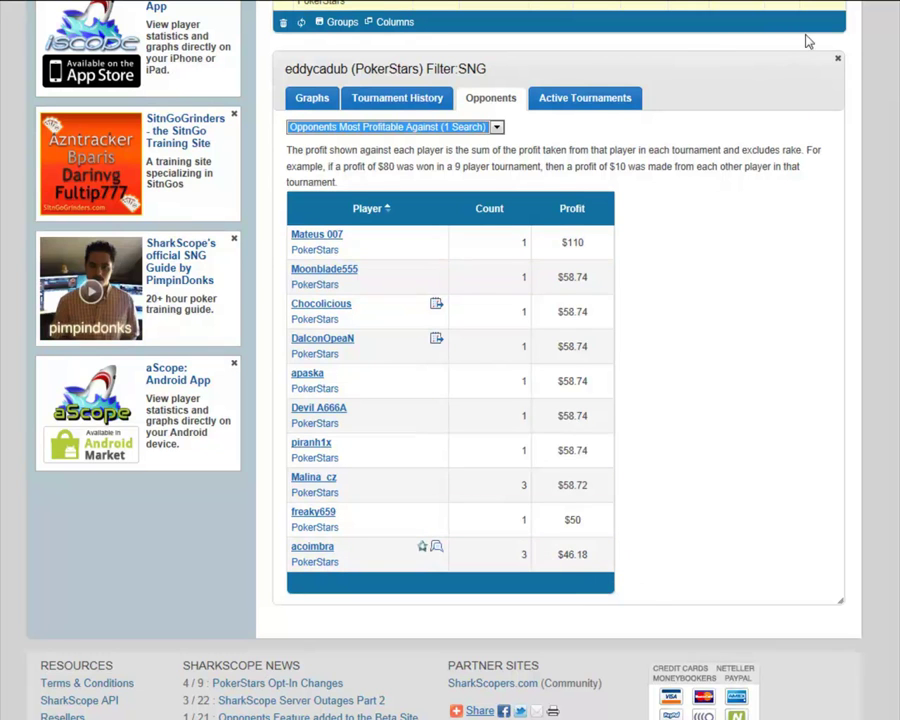
click(496, 127)
click(426, 175)
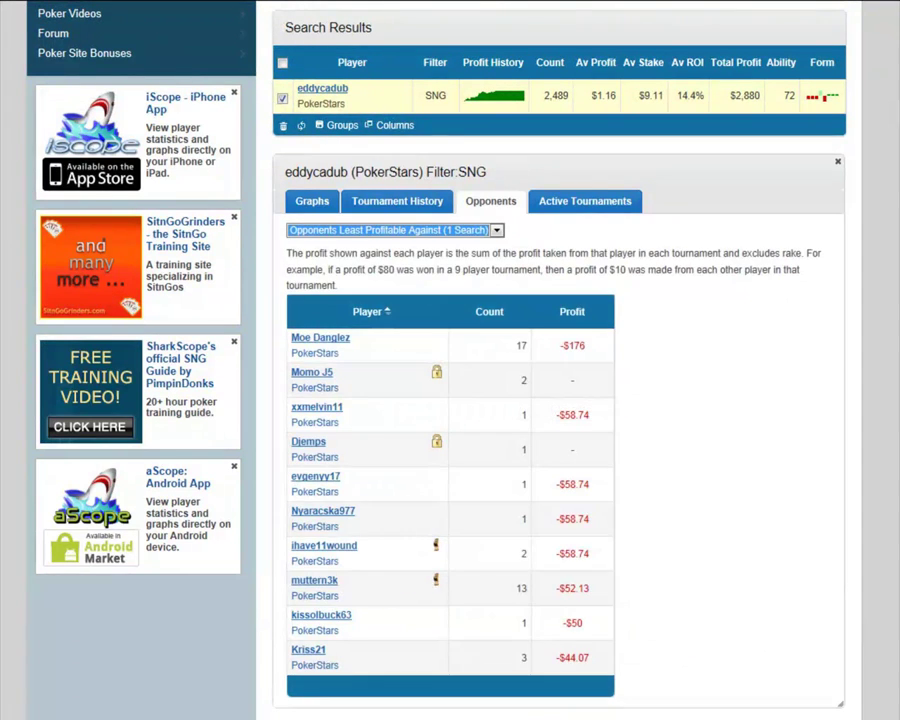
scroll(560, 400, down, 2)
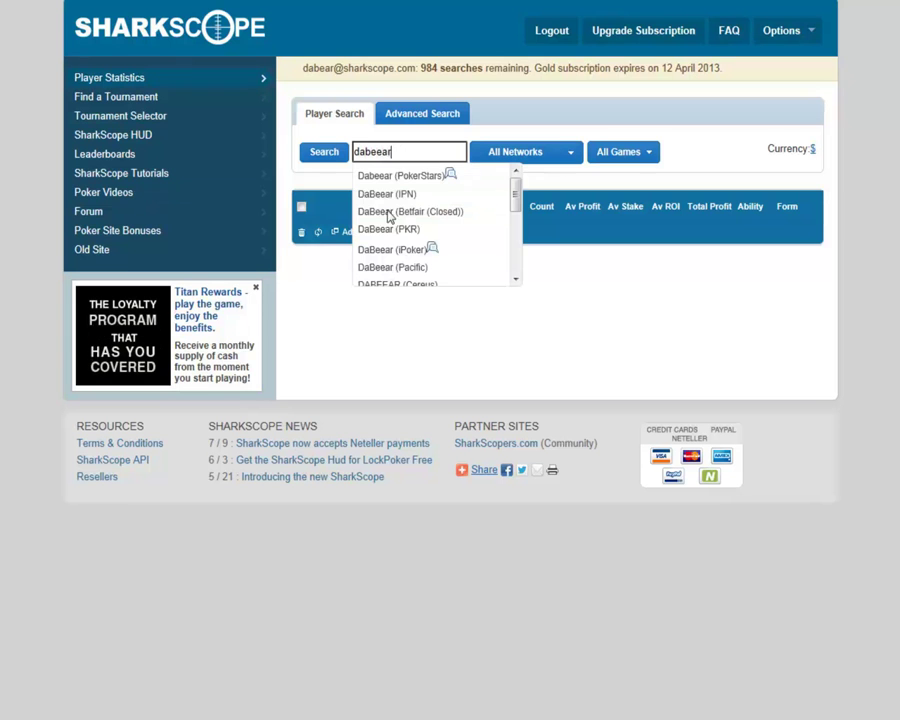
click(321, 156)
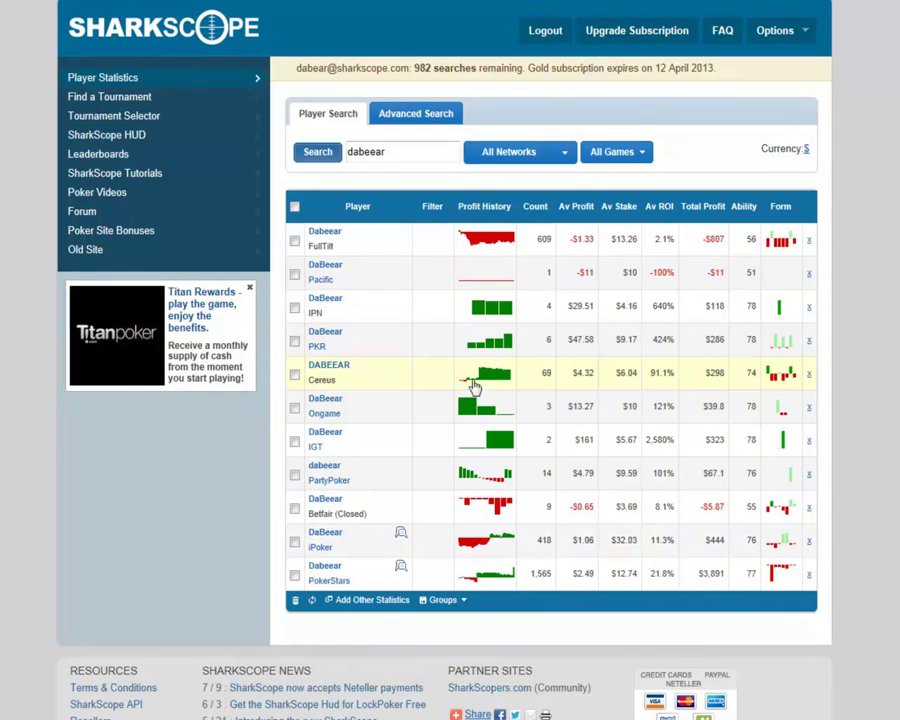
double_click(368, 153)
click(372, 159)
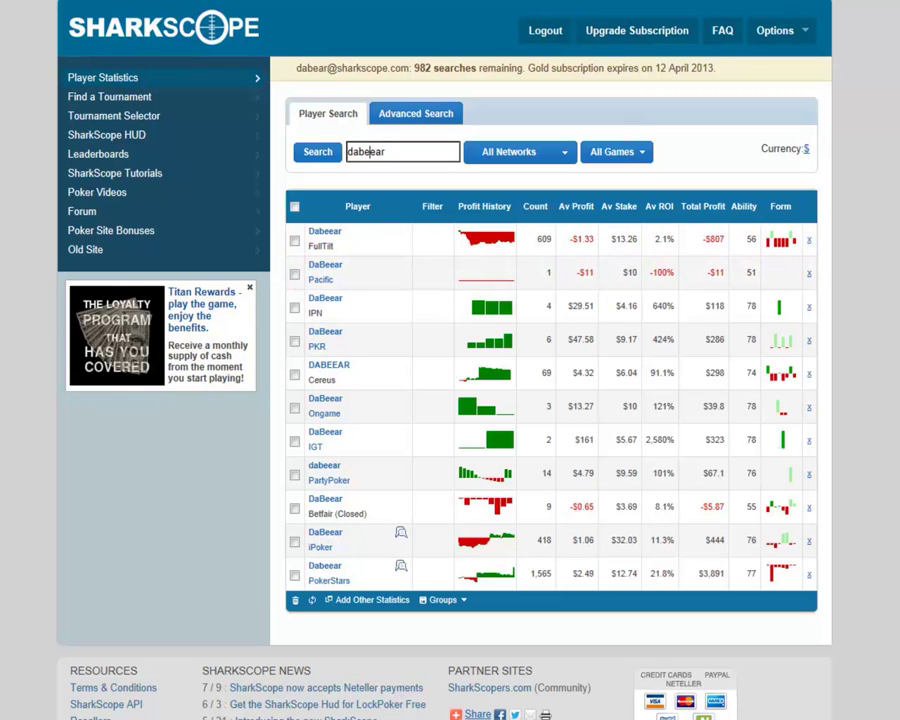
text(e)
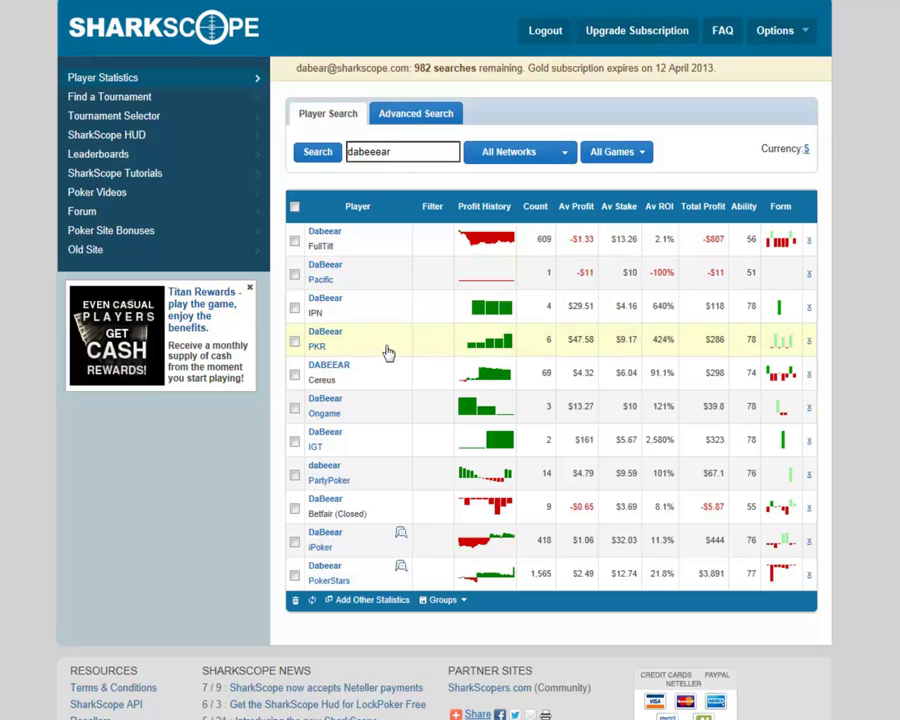
click(320, 151)
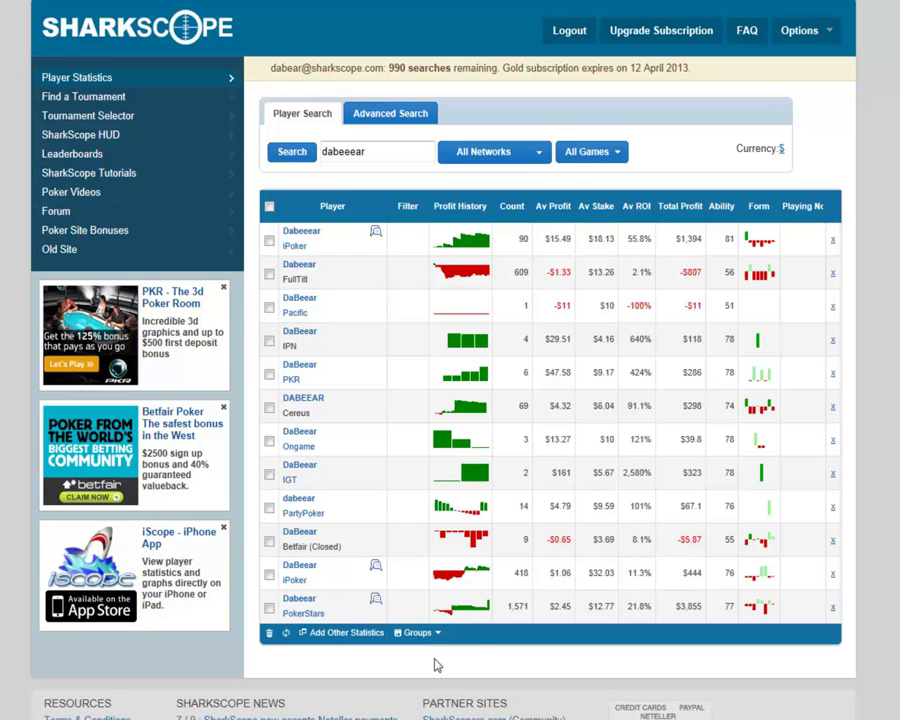
Start a new player group from the current search results and name it "dabear21"
click(415, 635)
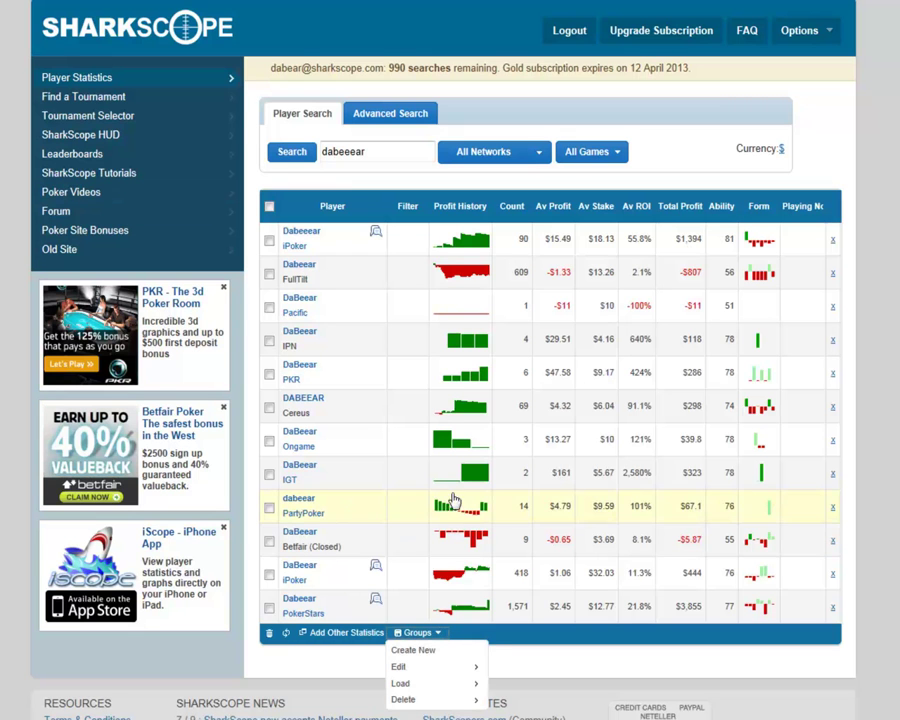
click(433, 651)
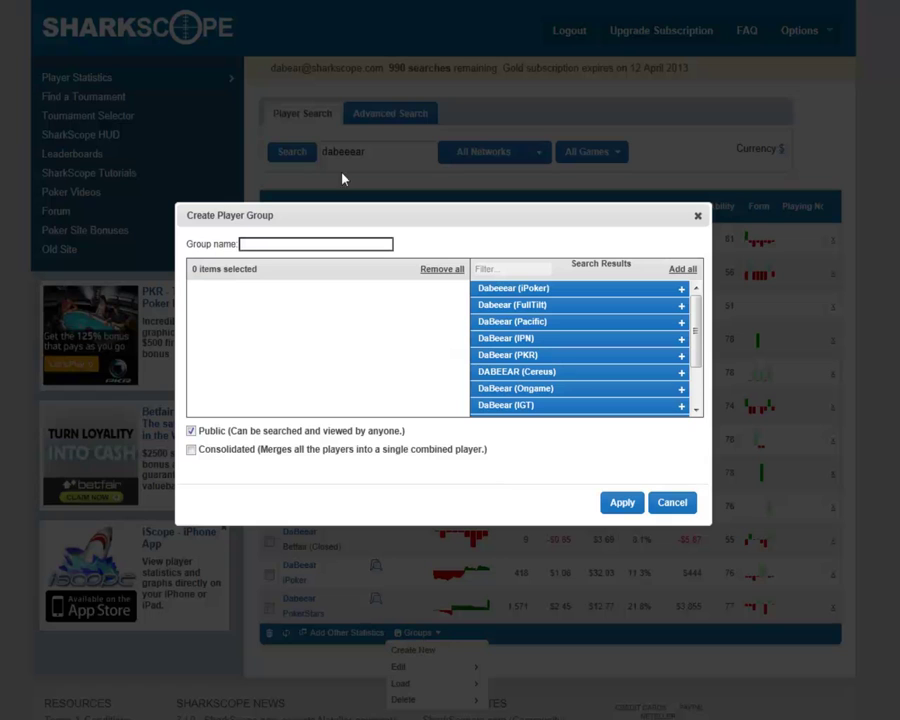
click(254, 242)
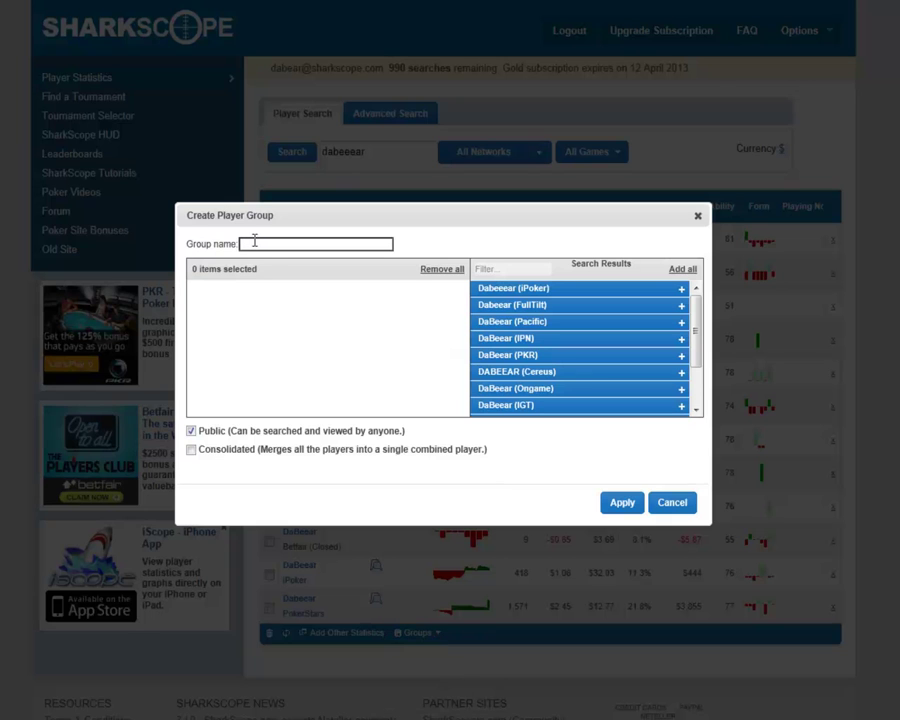
text(dabear2)
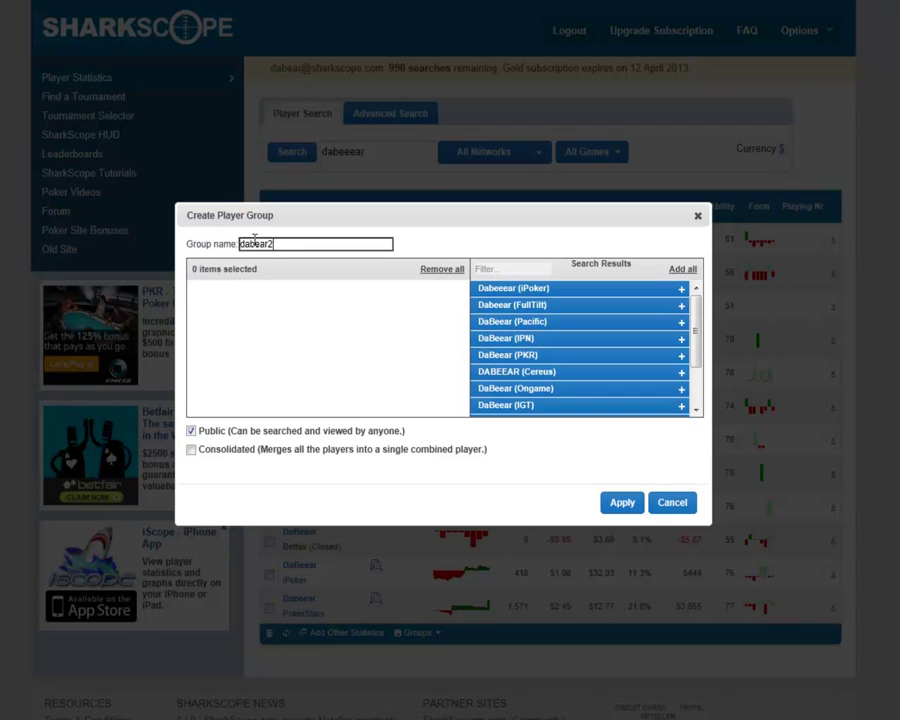
text(1)
Add all search results to the group, make it non-public and consolidated, and apply the settings
drag(695, 326, 696, 366)
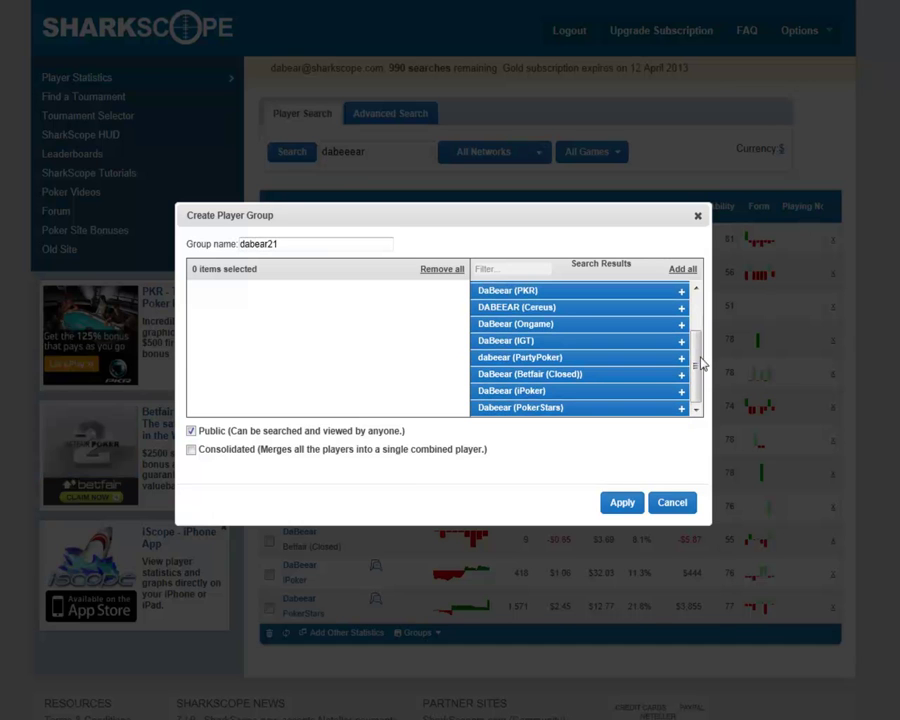
scroll(700, 357, up, 3)
click(683, 269)
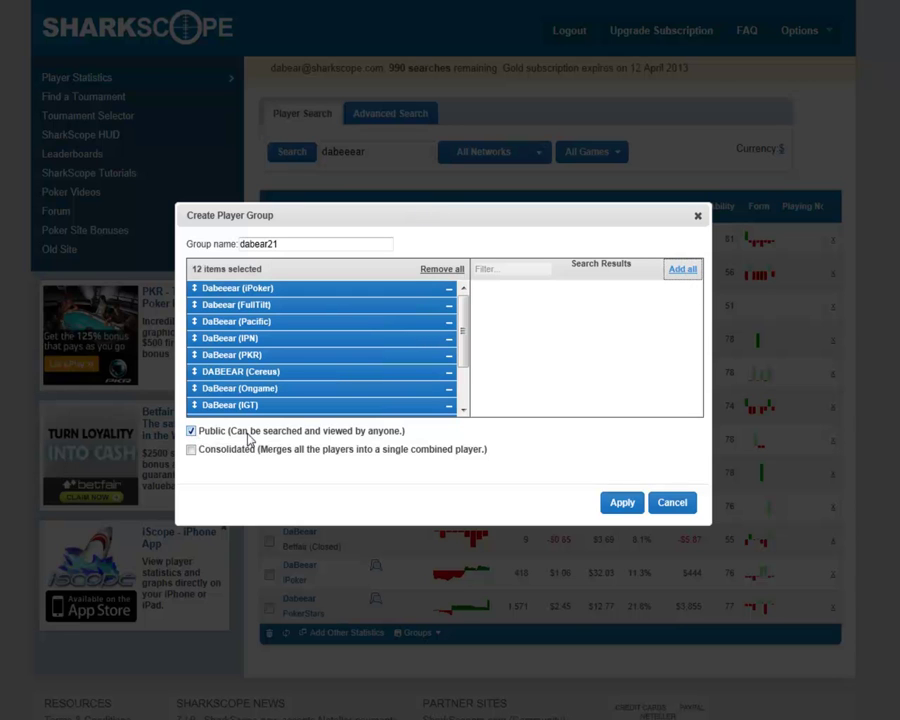
click(191, 430)
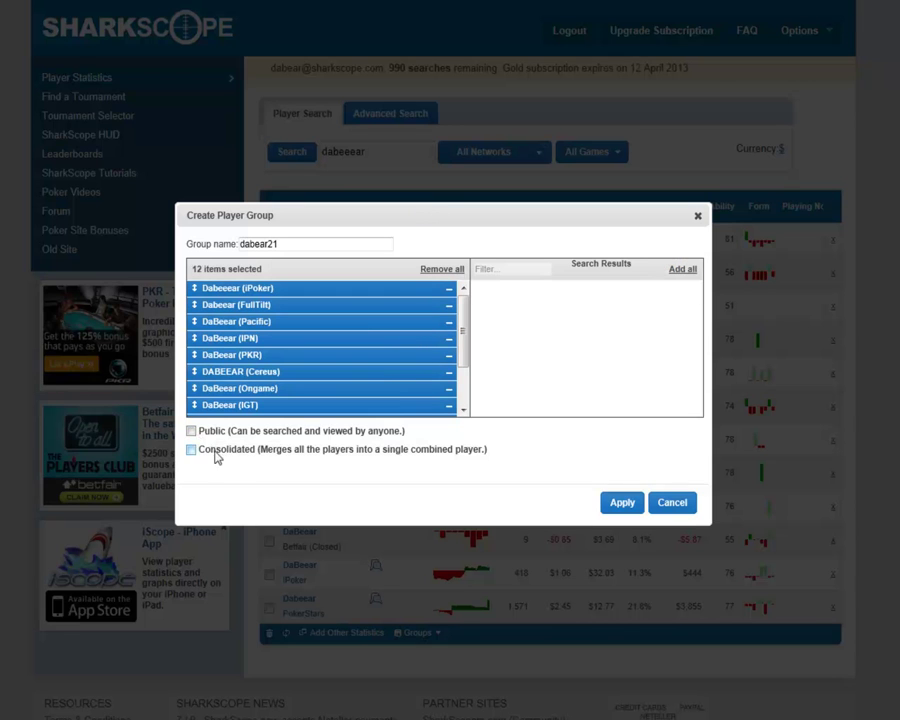
click(191, 449)
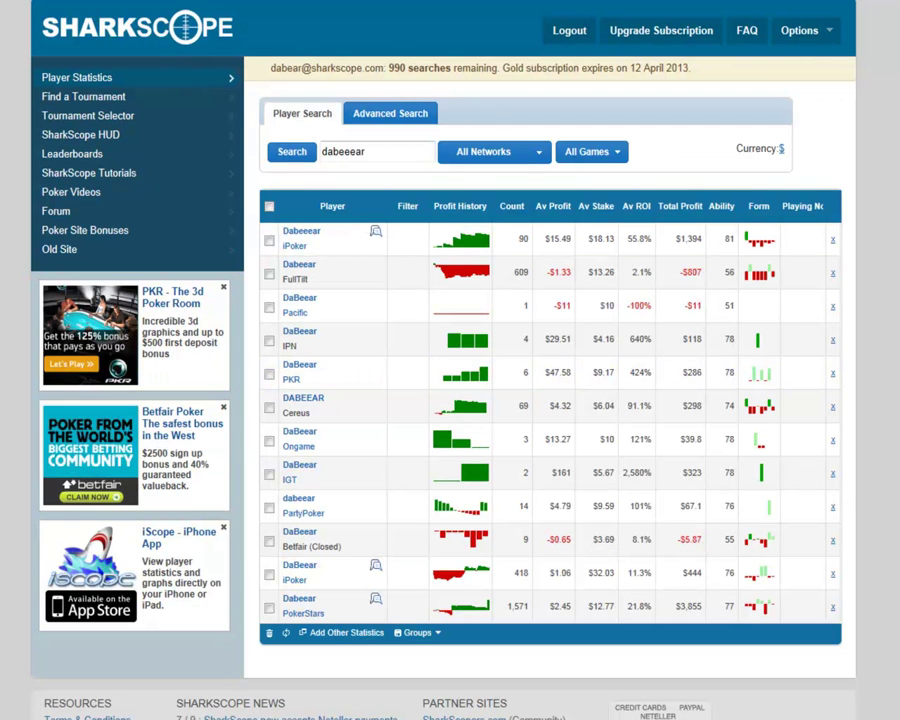
Load the saved player group dabear21 into the results table
scroll(750, 400, down, 1)
scroll(450, 400, down, 1)
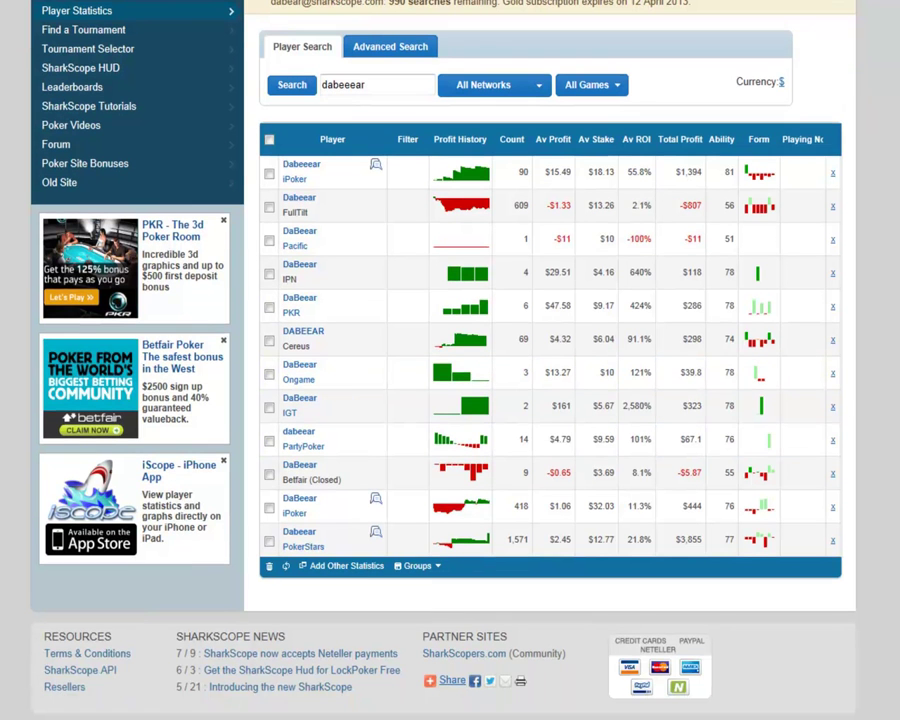
click(420, 566)
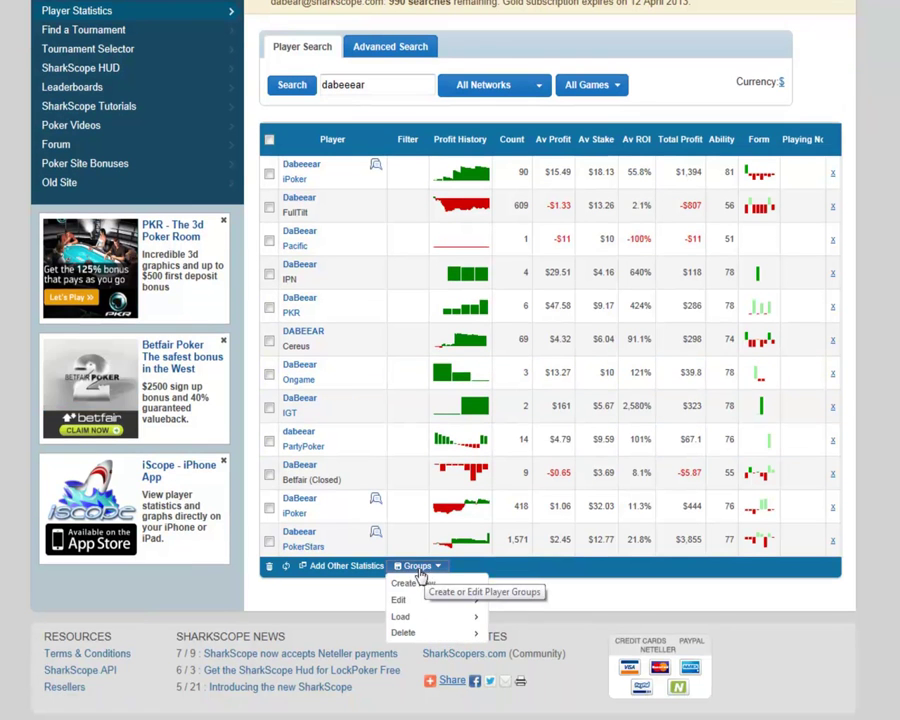
mouse_move(453, 634)
mouse_move(428, 620)
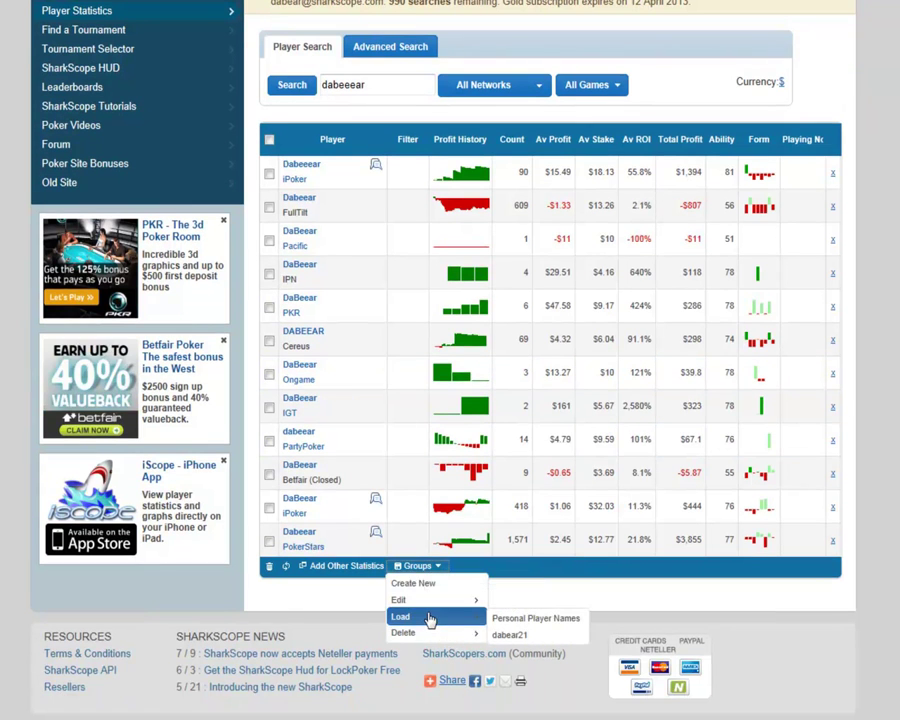
click(536, 646)
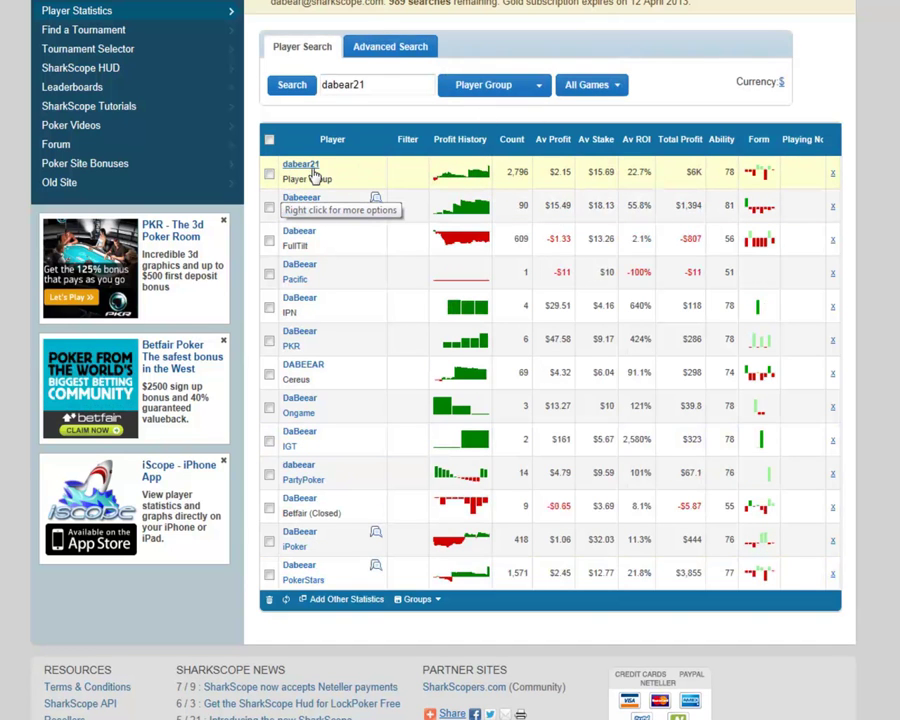
mouse_move(294, 173)
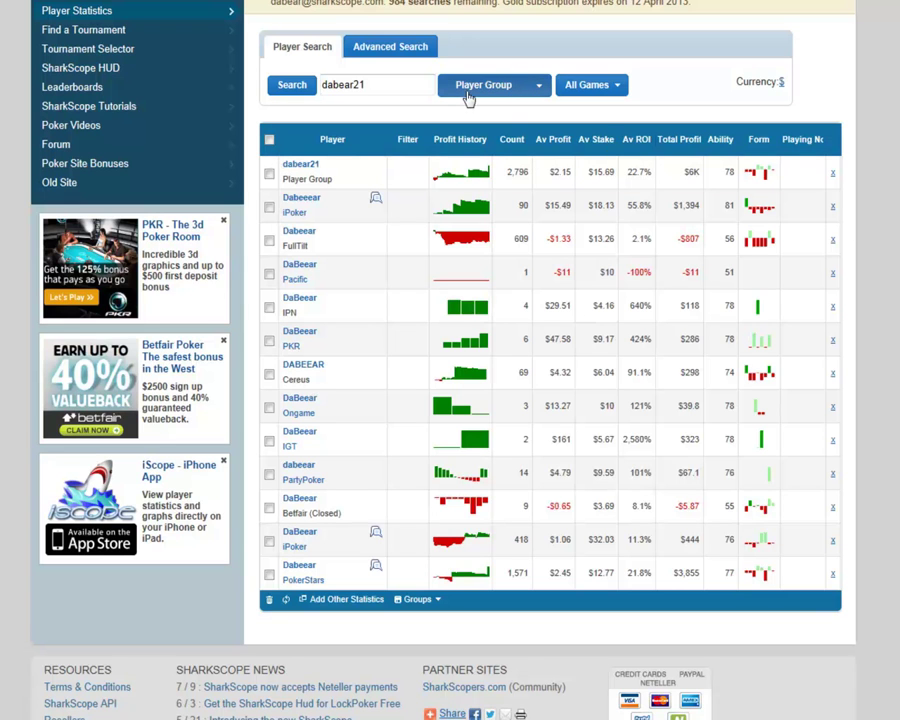
click(504, 88)
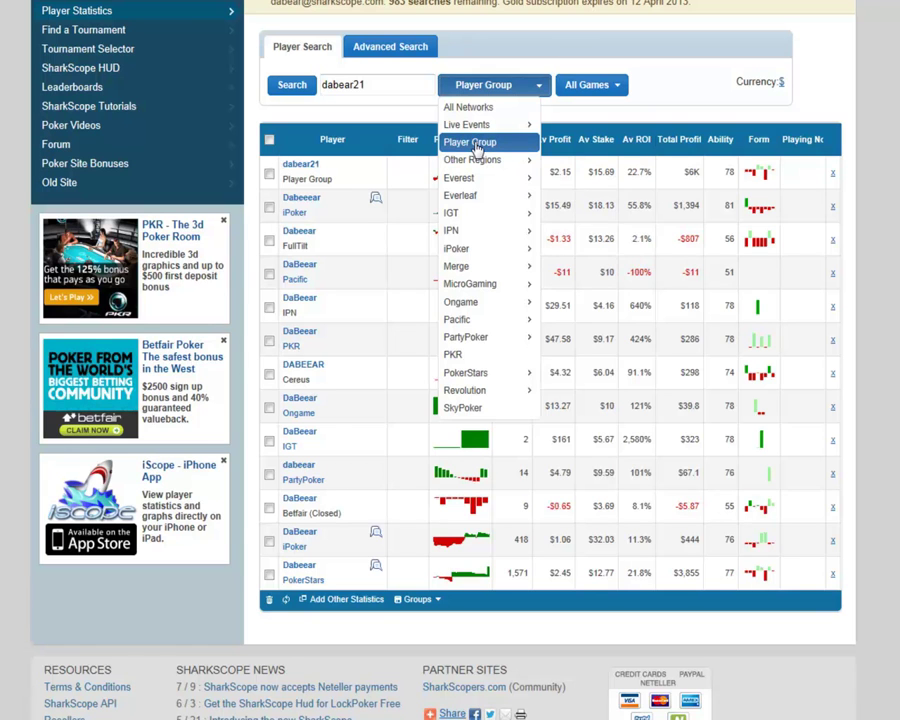
click(415, 600)
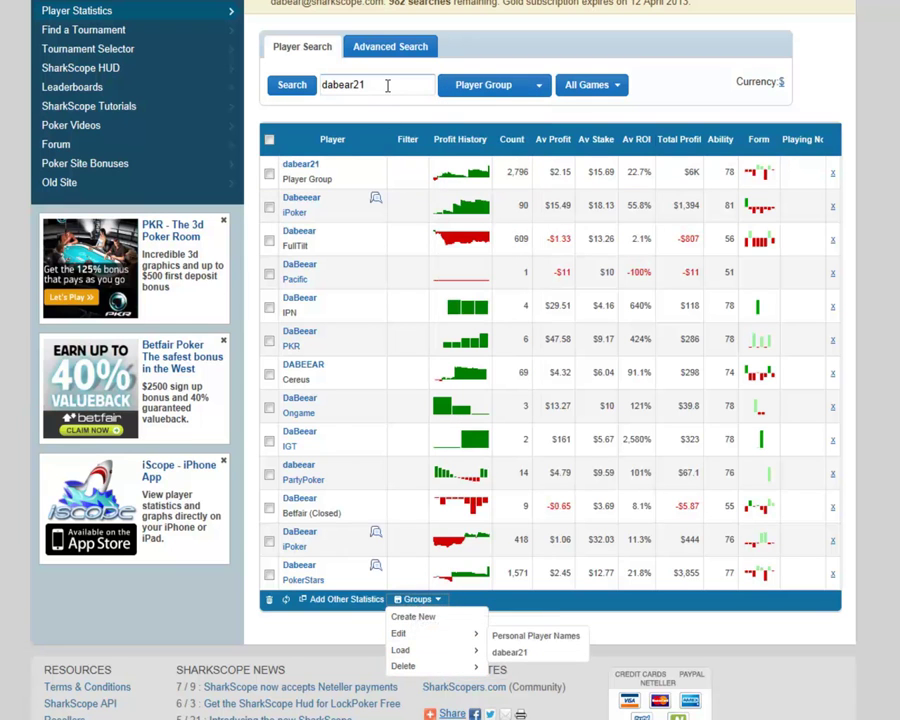
click(430, 88)
click(504, 91)
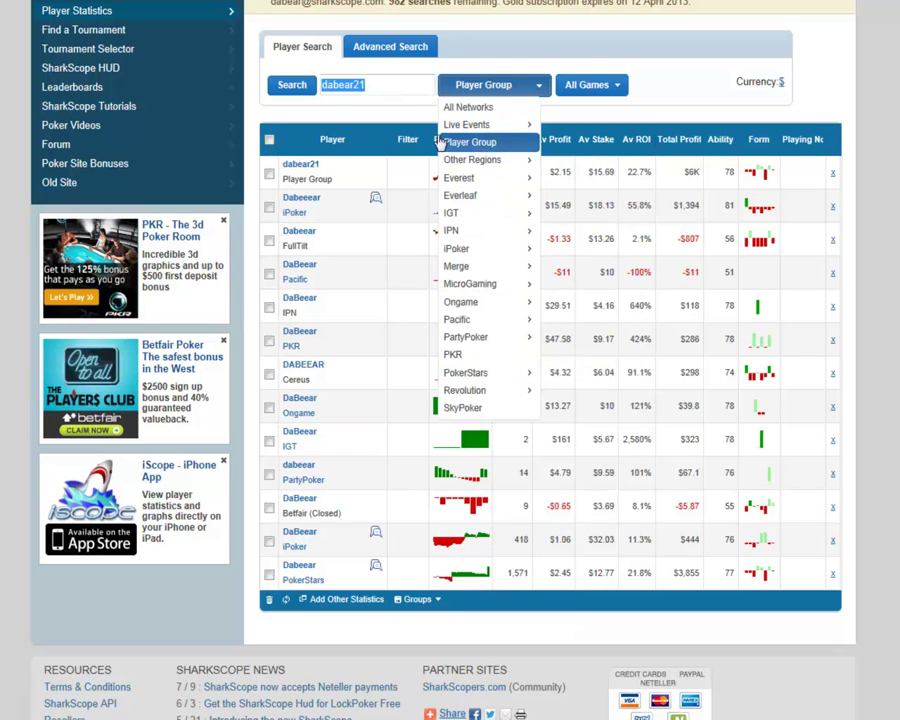
click(397, 90)
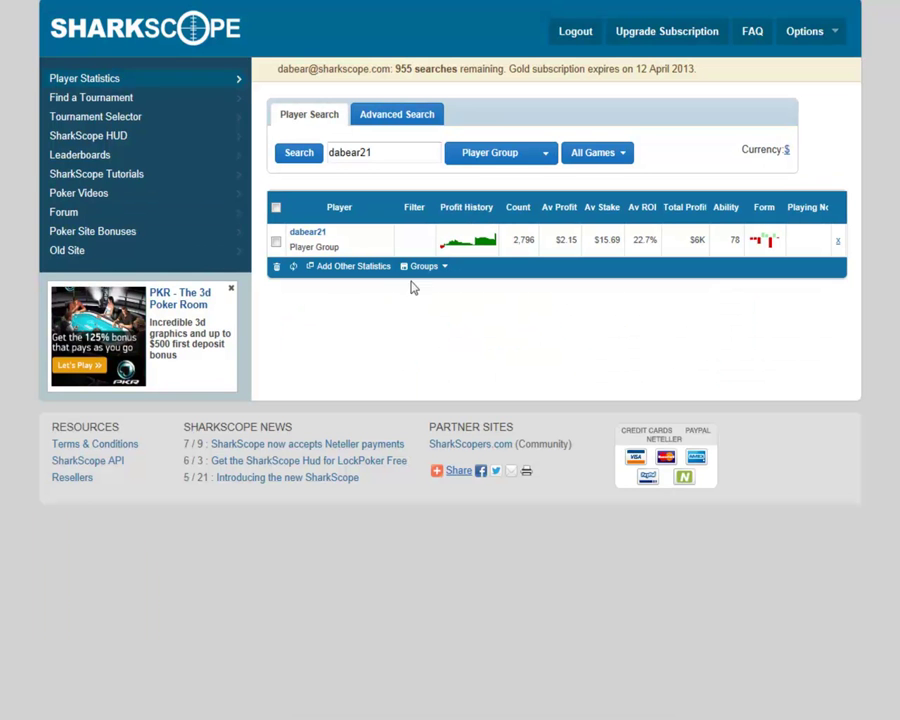
click(301, 236)
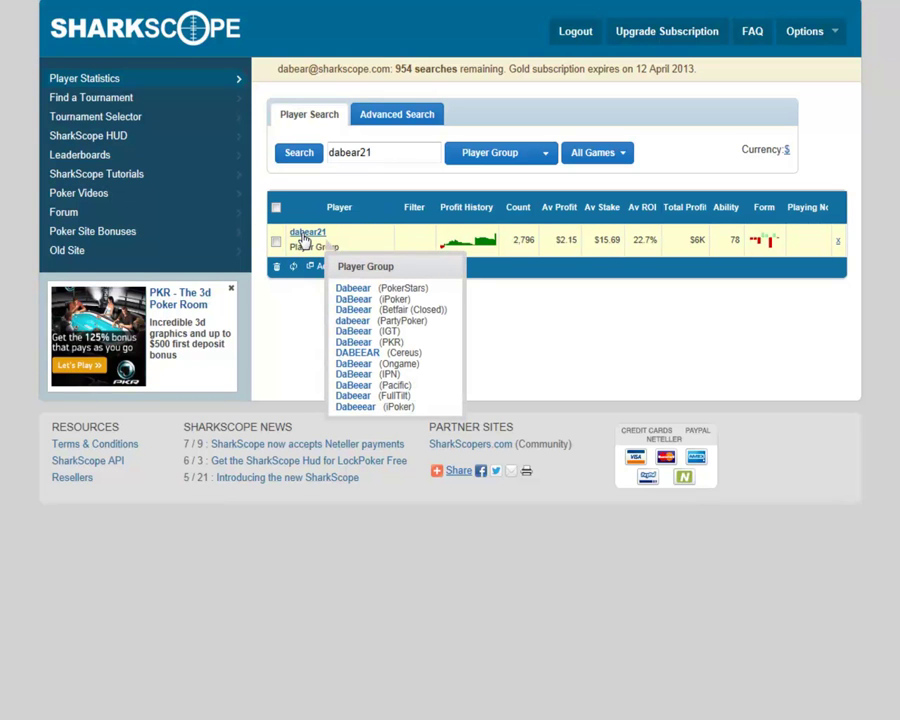
click(385, 116)
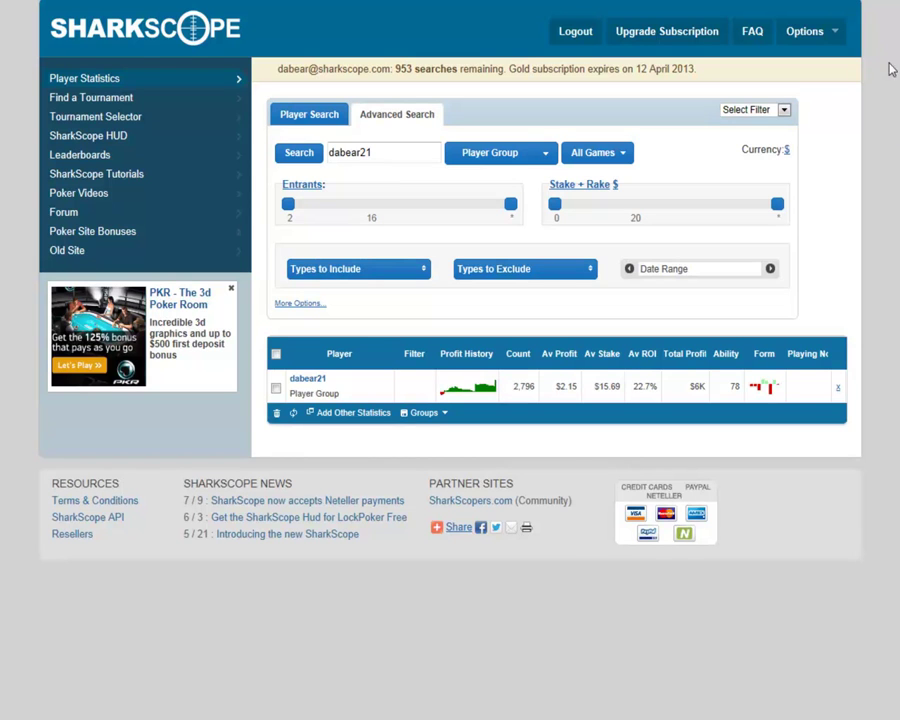
drag(777, 205, 631, 210)
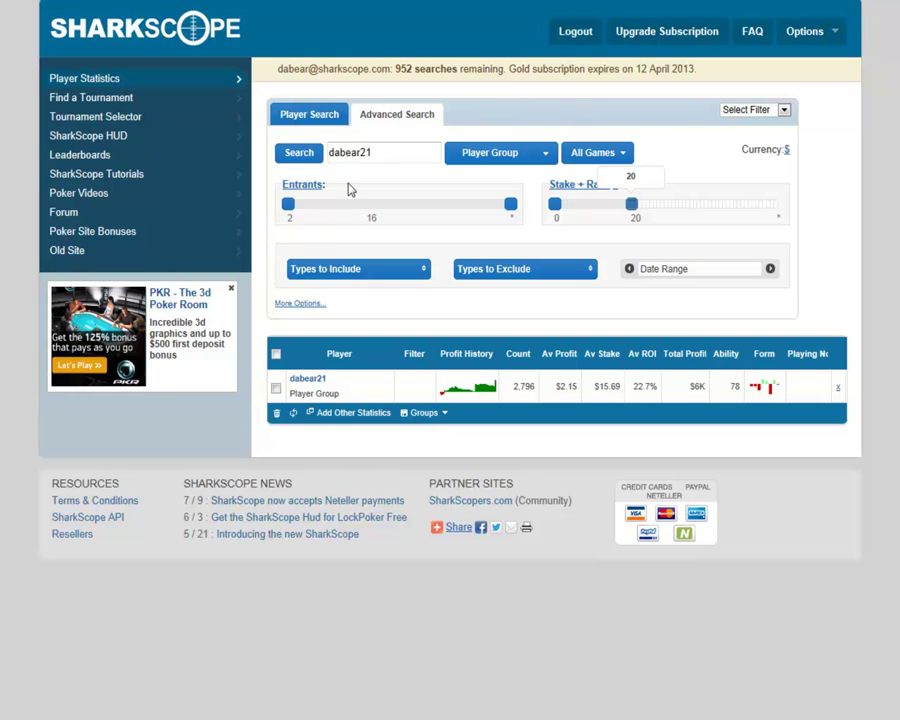
click(292, 154)
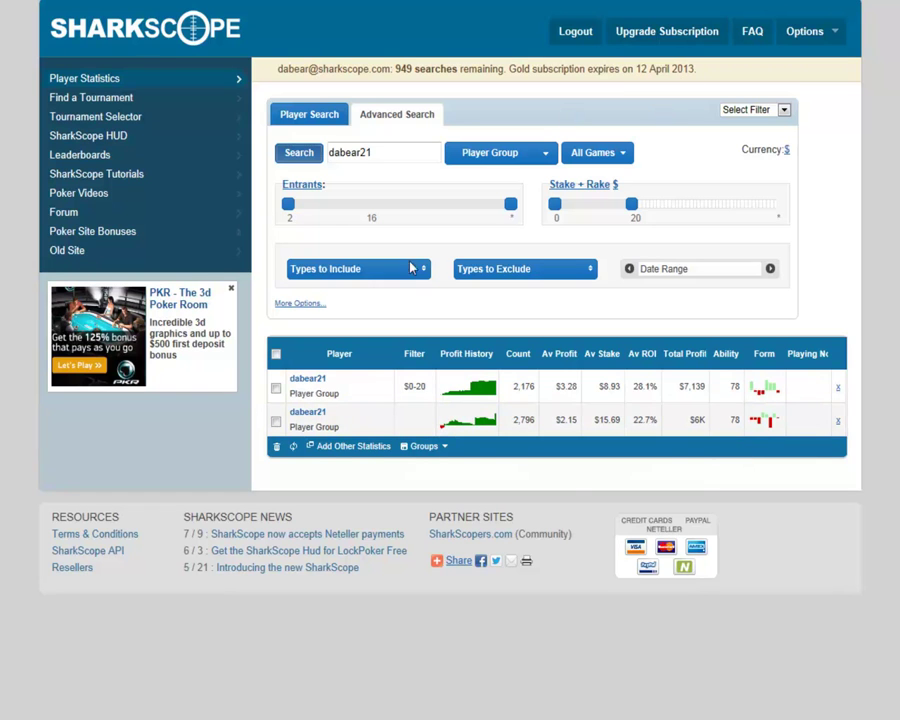
click(518, 270)
scroll(593, 355, down, 1)
drag(593, 355, 593, 438)
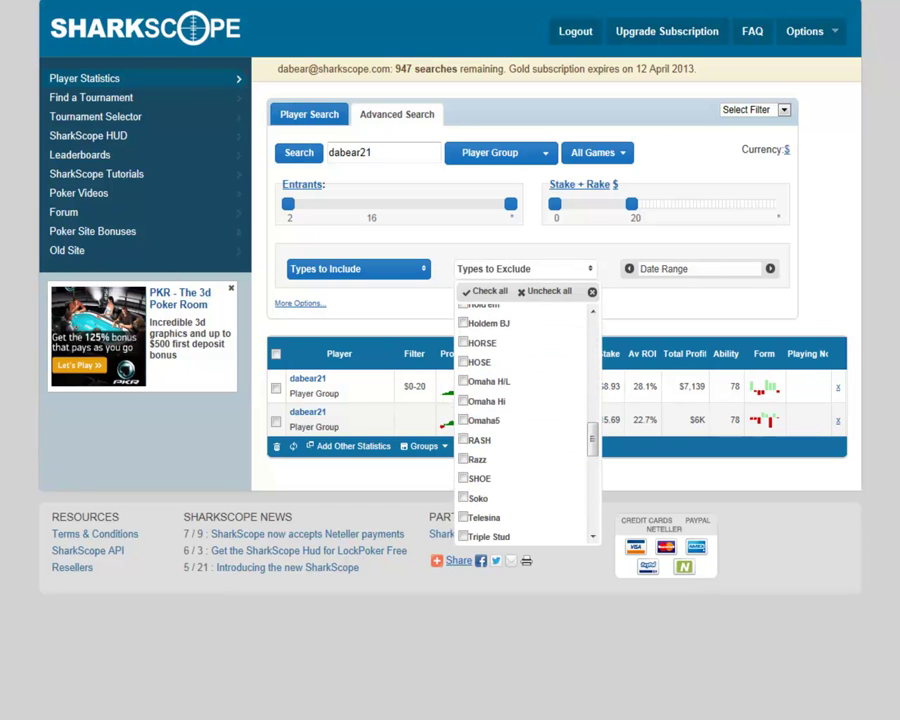
scroll(520, 448, down, 4)
click(464, 492)
click(420, 320)
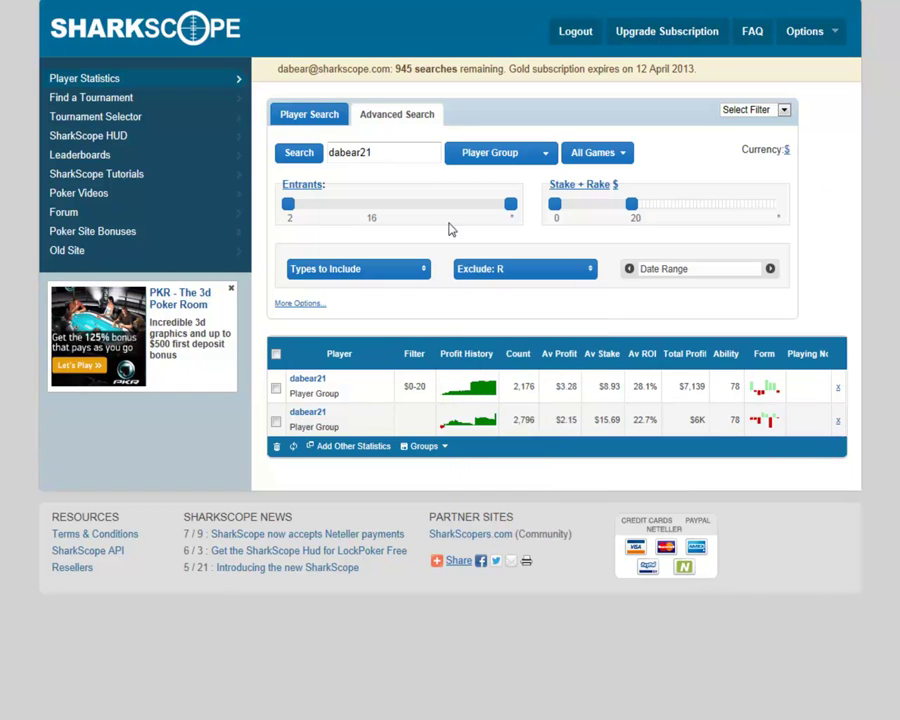
click(294, 157)
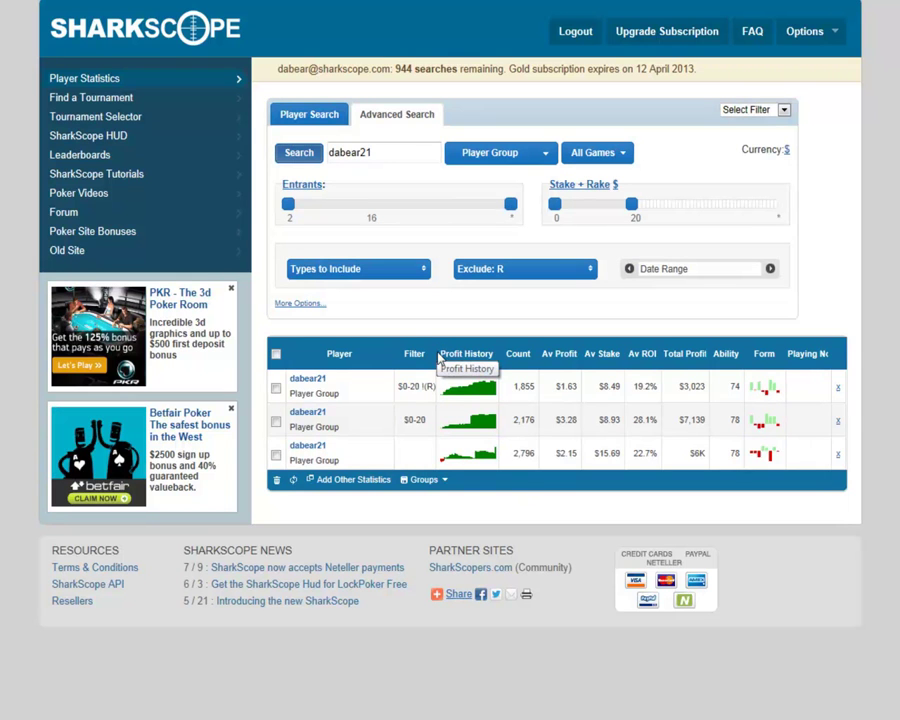
drag(438, 353, 446, 353)
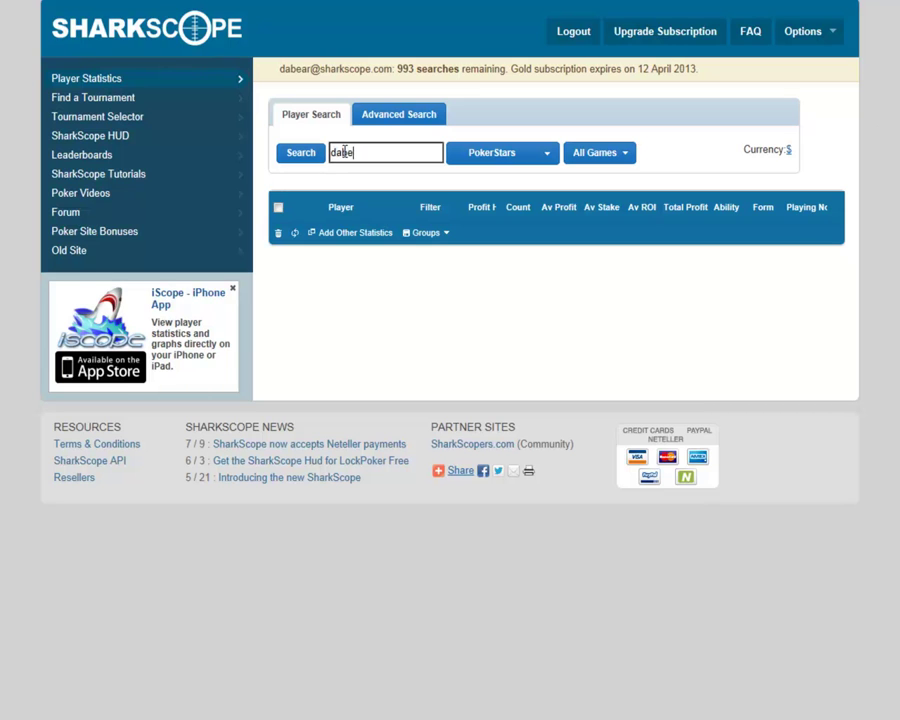
click(295, 156)
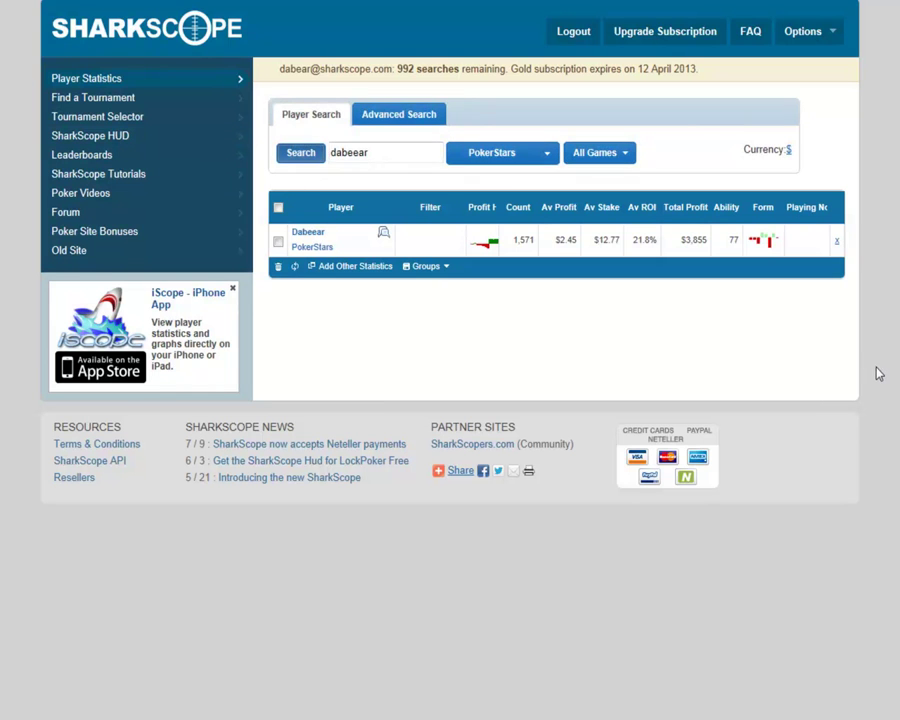
click(620, 153)
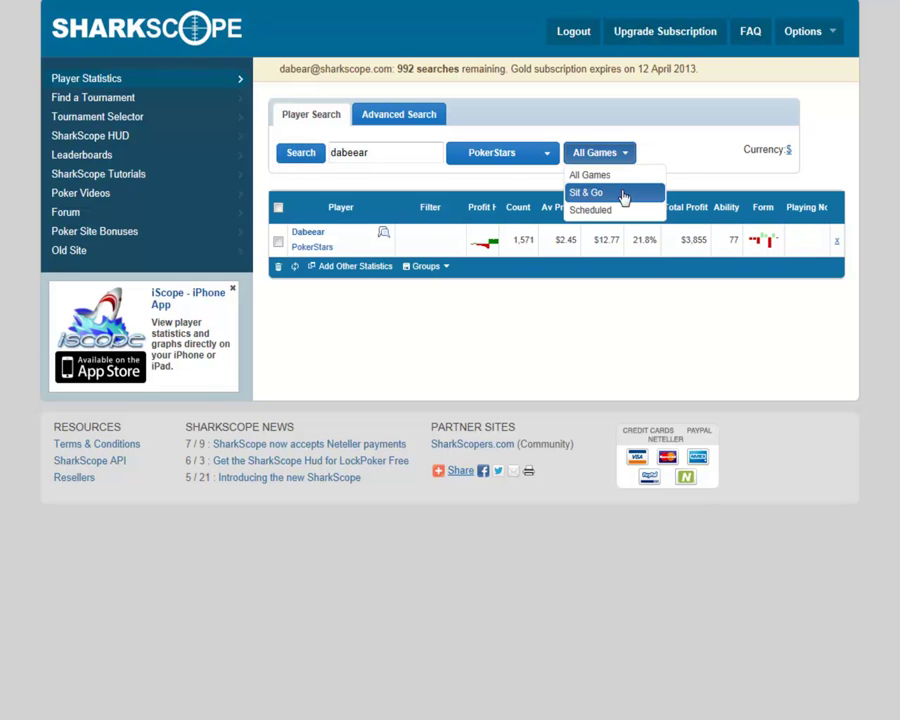
click(625, 195)
click(304, 162)
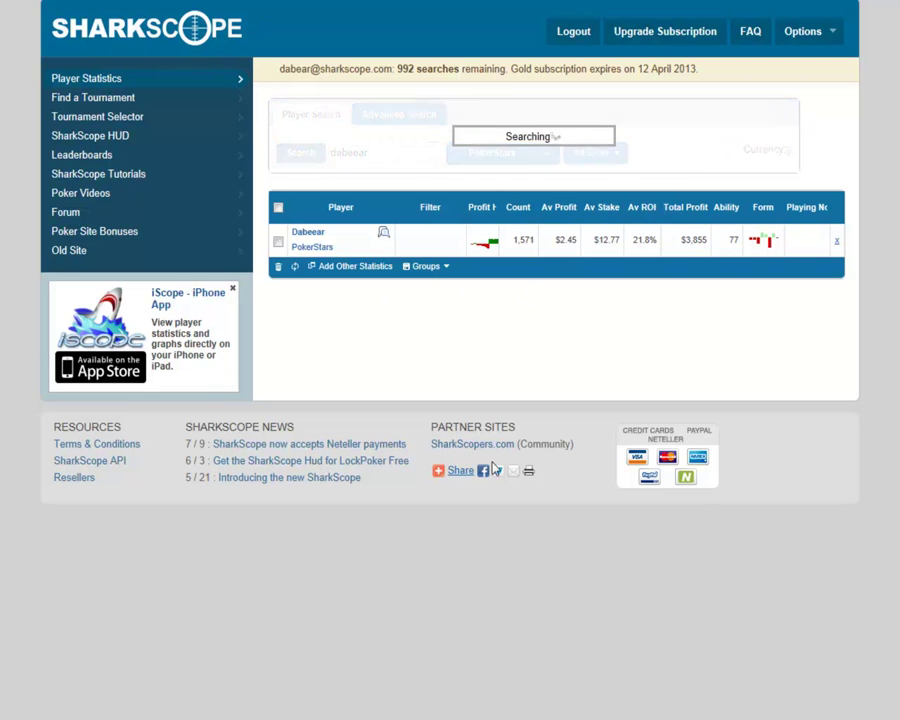
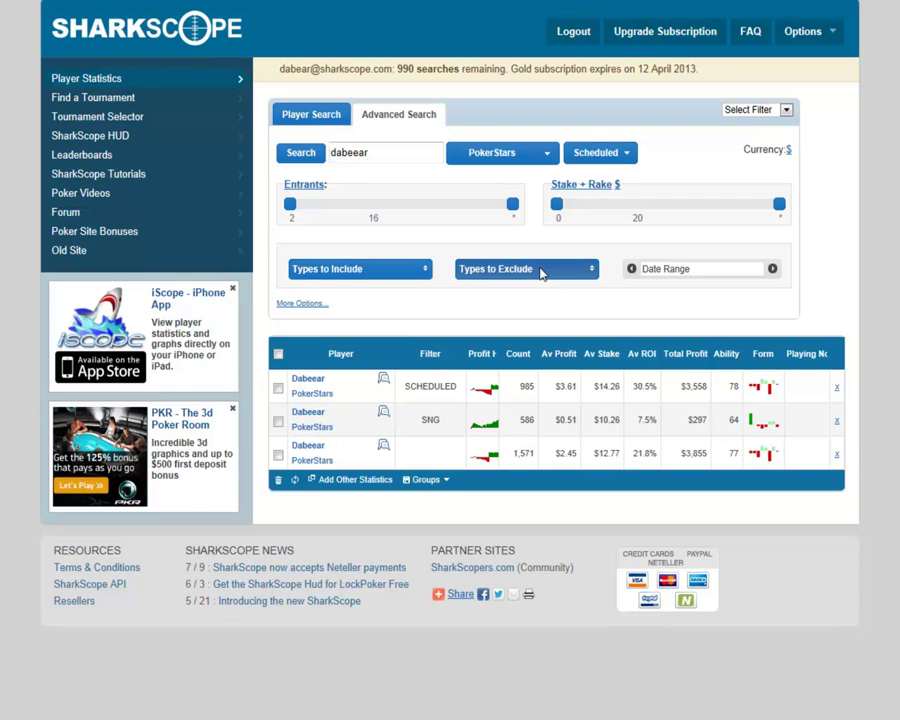
Set the advanced search for dabeear to All Games and include the Hold'em game type
click(377, 271)
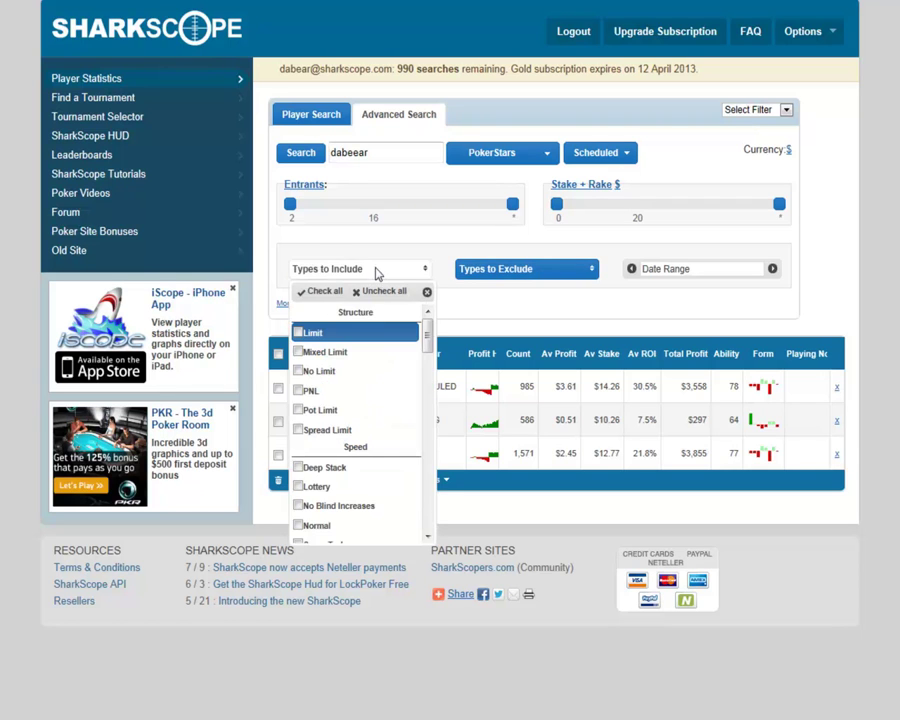
drag(427, 338, 429, 343)
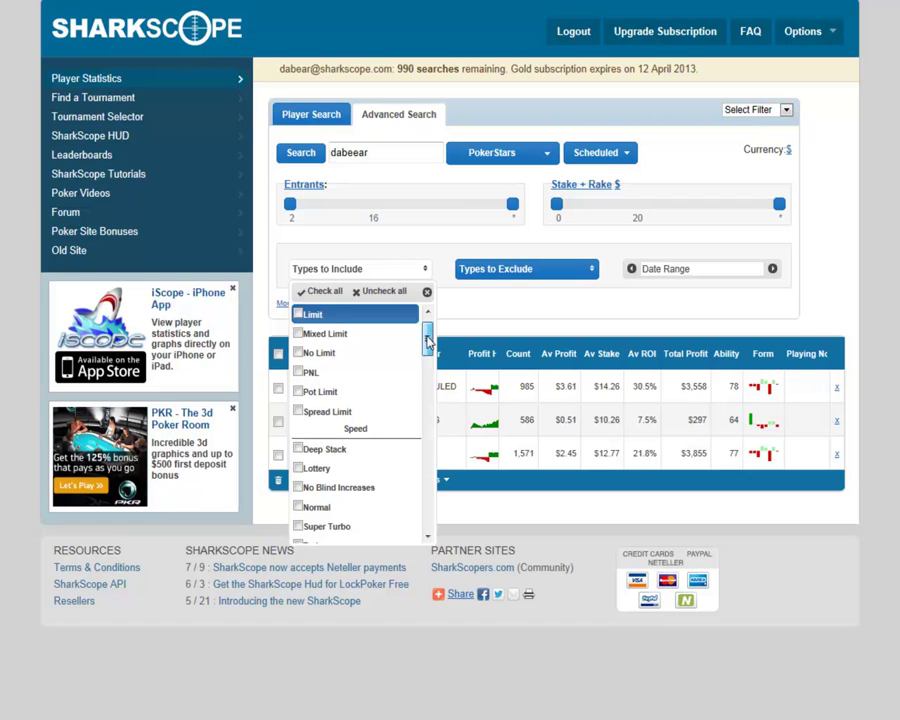
click(600, 155)
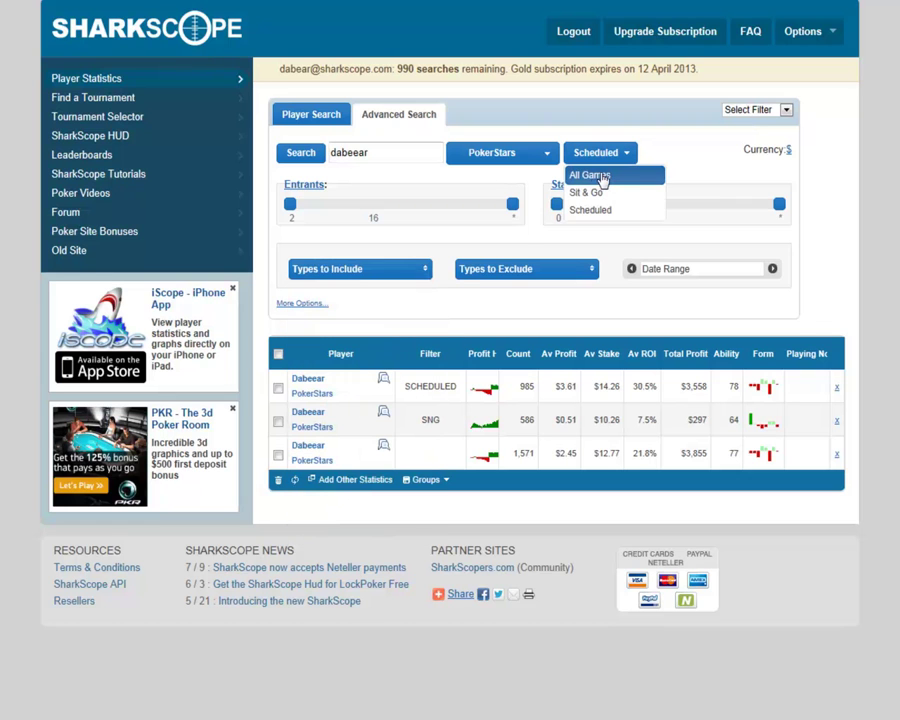
click(600, 177)
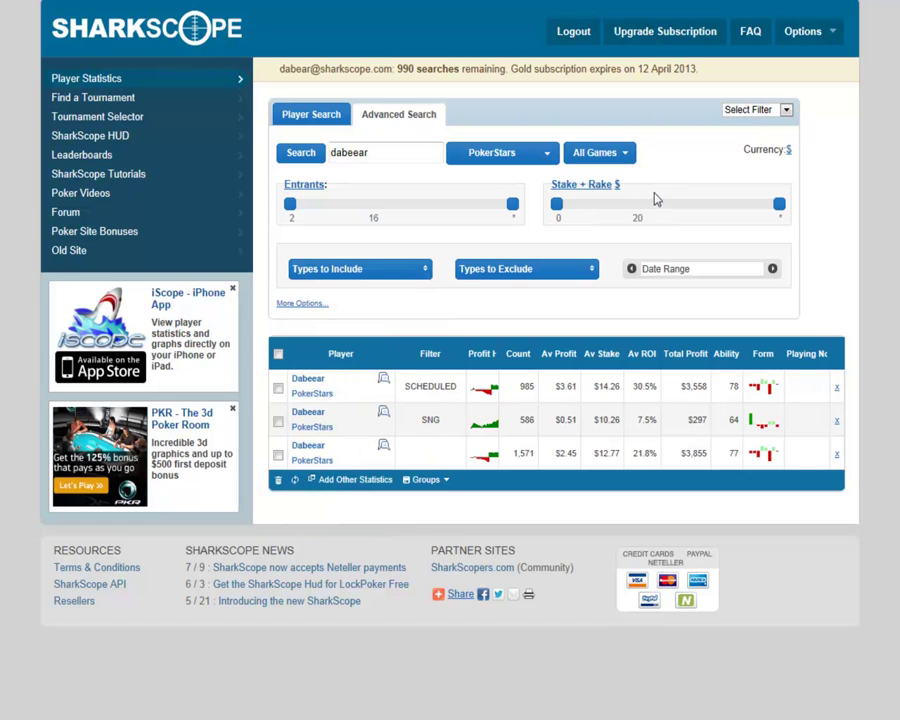
click(354, 268)
drag(428, 338, 428, 425)
click(299, 367)
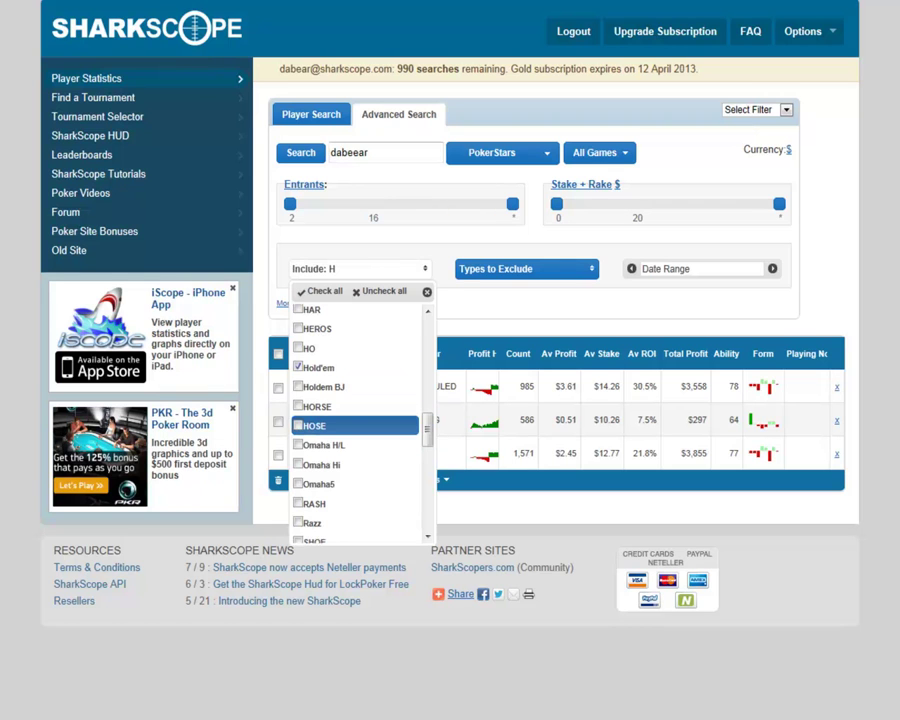
key(Escape)
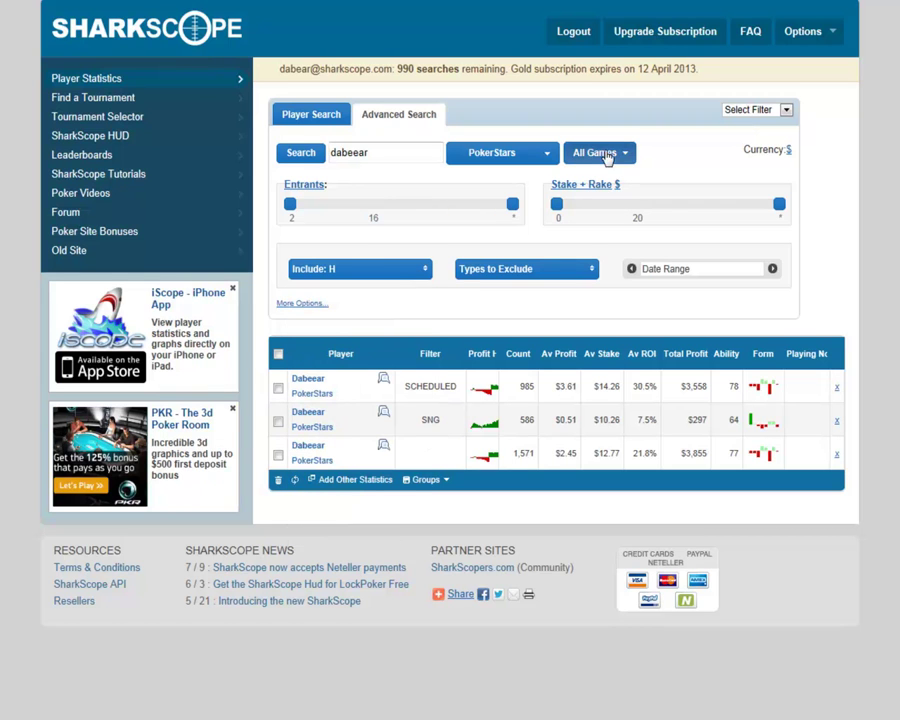
Run the dabeear search for Hold'em, and again with only Omaha H/L and Omaha Hi as included game types
click(300, 155)
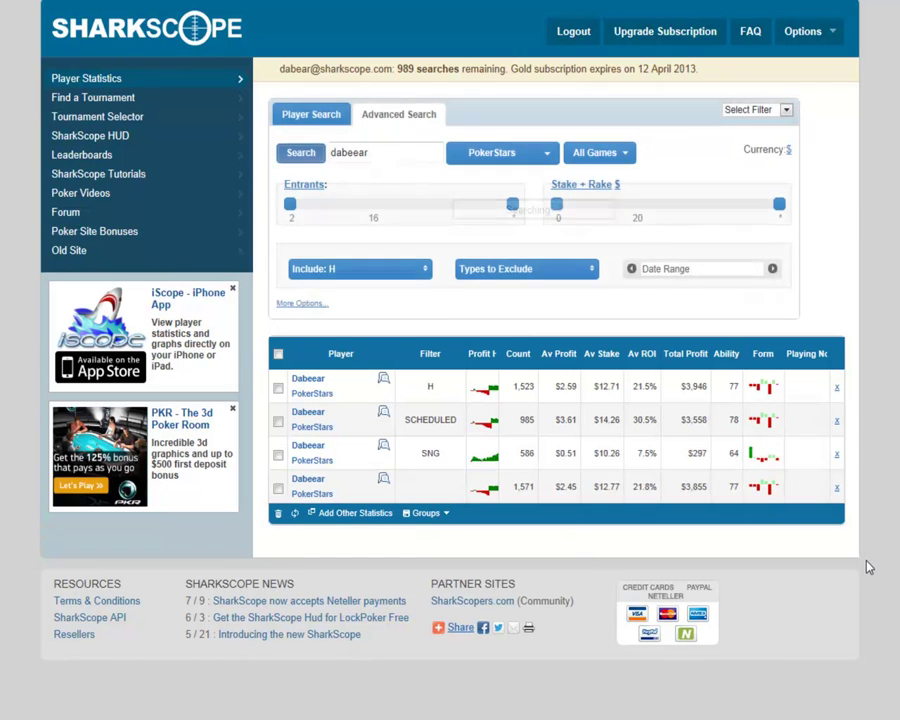
click(373, 272)
click(360, 299)
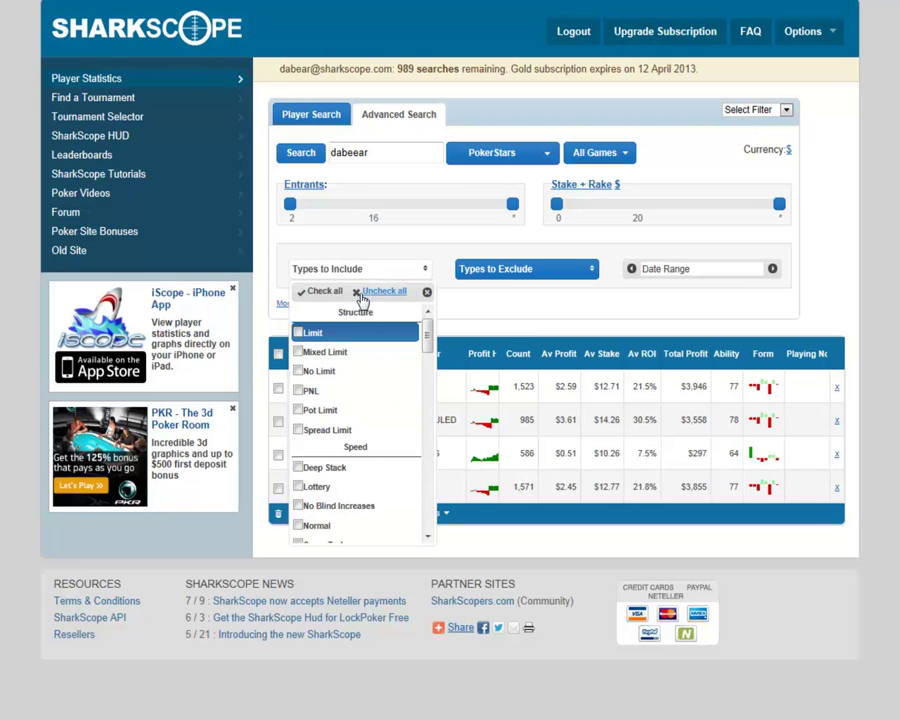
drag(428, 345, 428, 442)
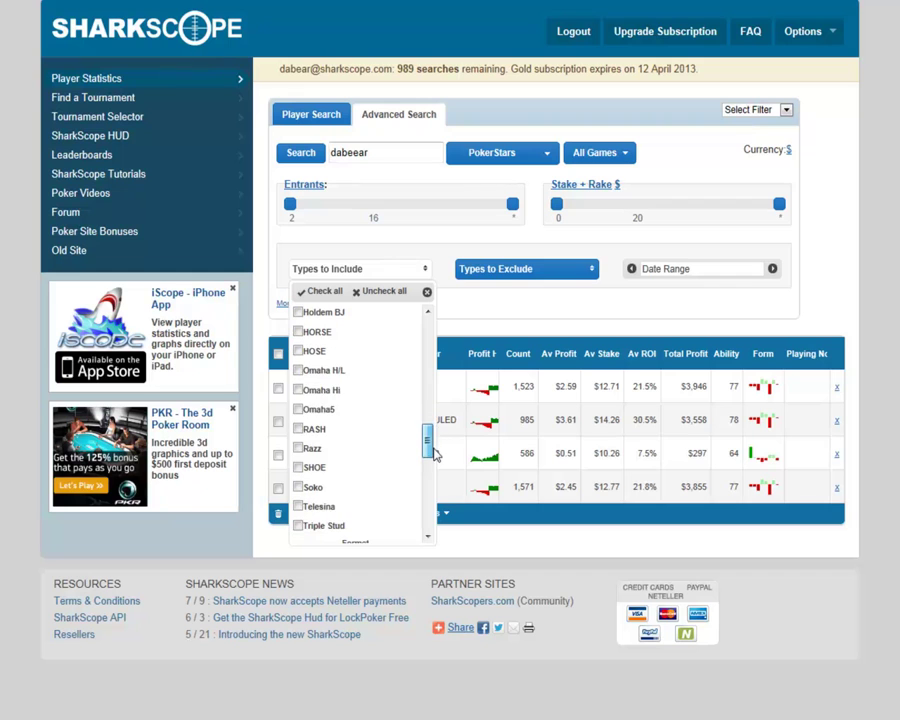
click(298, 372)
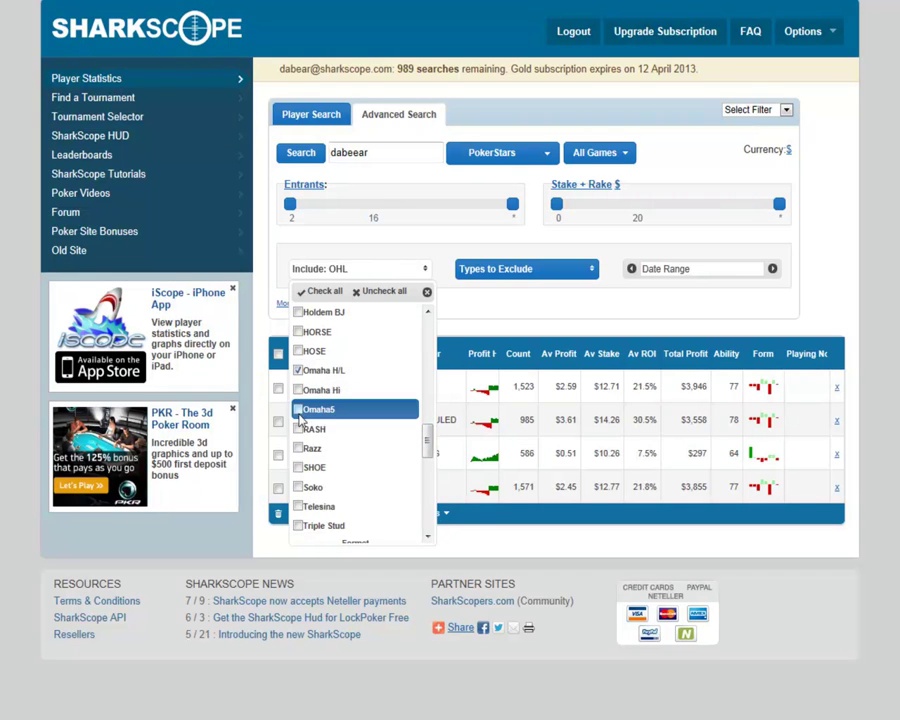
click(298, 390)
click(322, 345)
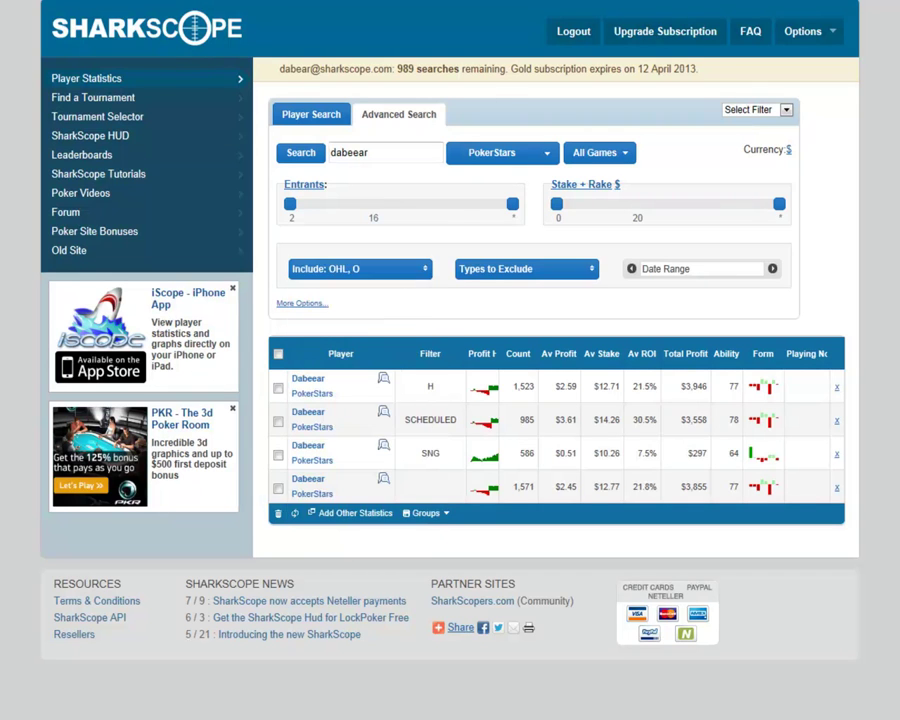
click(301, 154)
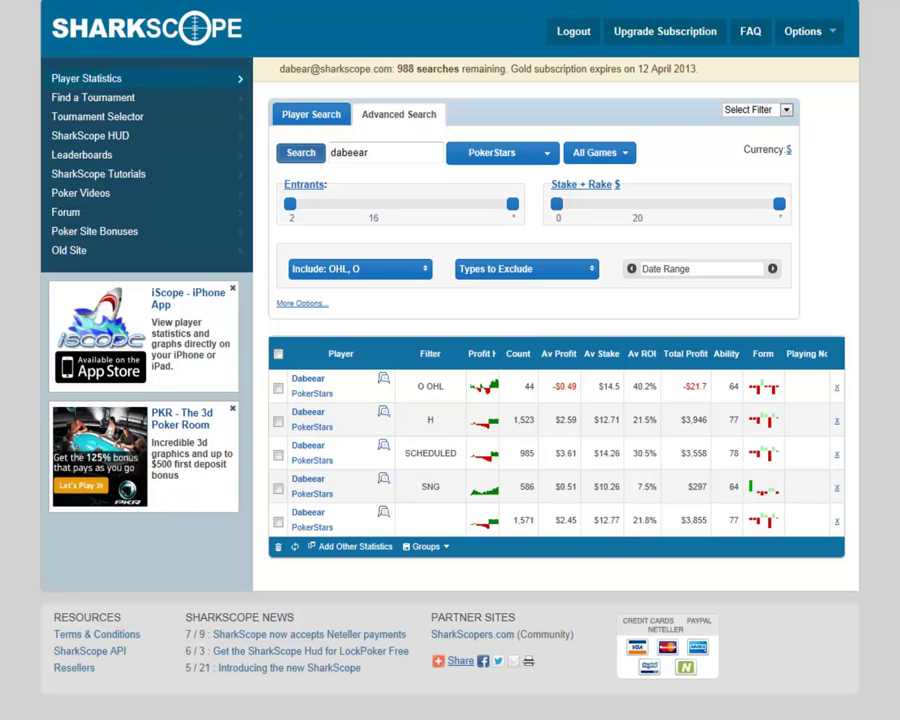
Create a non-public player group named Dabear44 containing all the dabeear search results
click(422, 546)
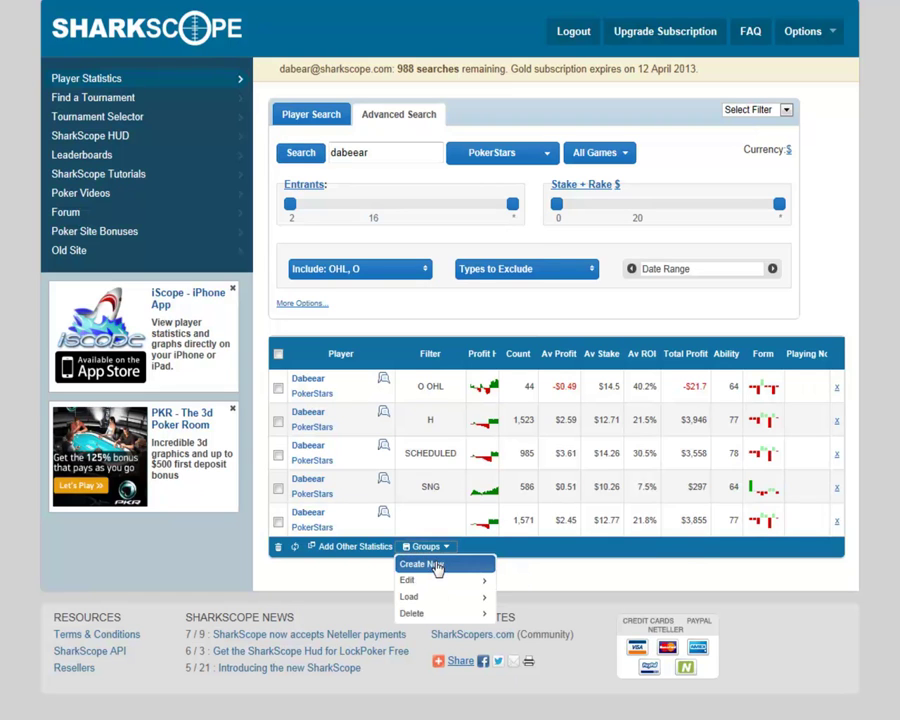
click(440, 565)
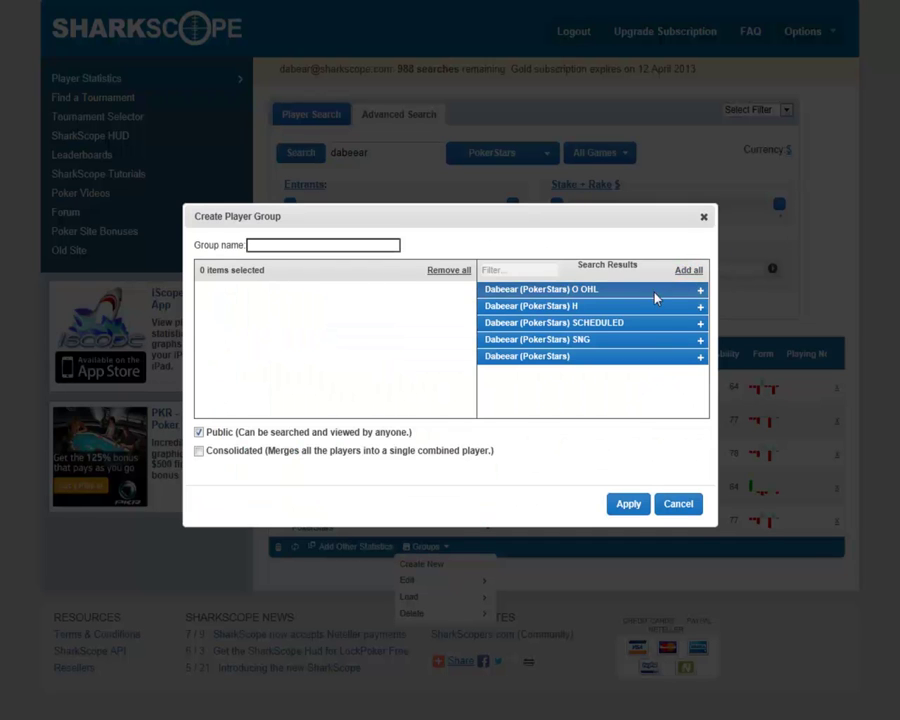
click(688, 270)
click(300, 244)
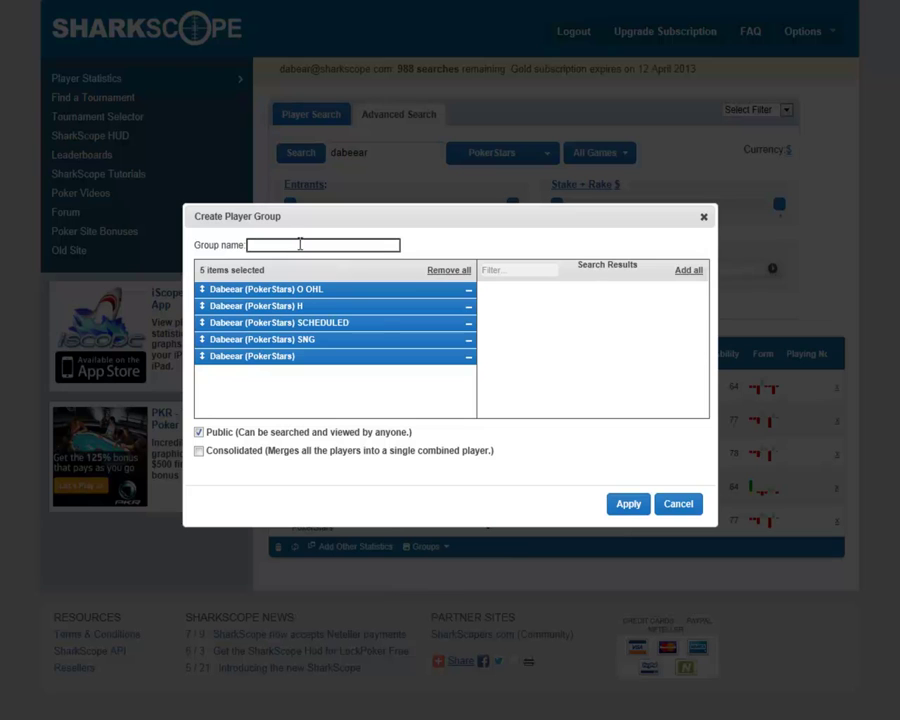
text(Dab)
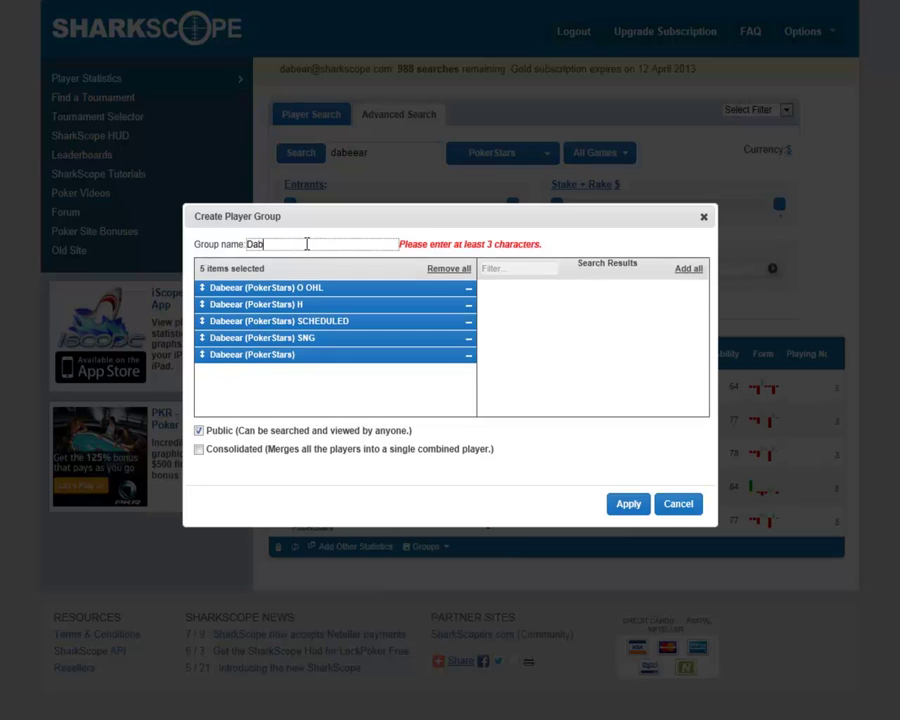
text(ear44)
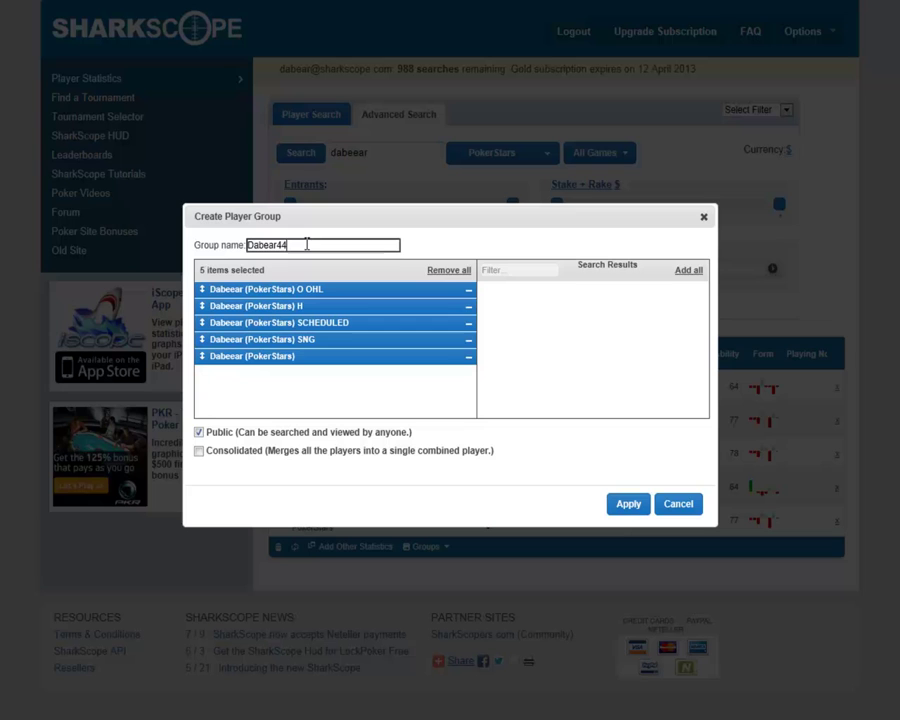
click(199, 433)
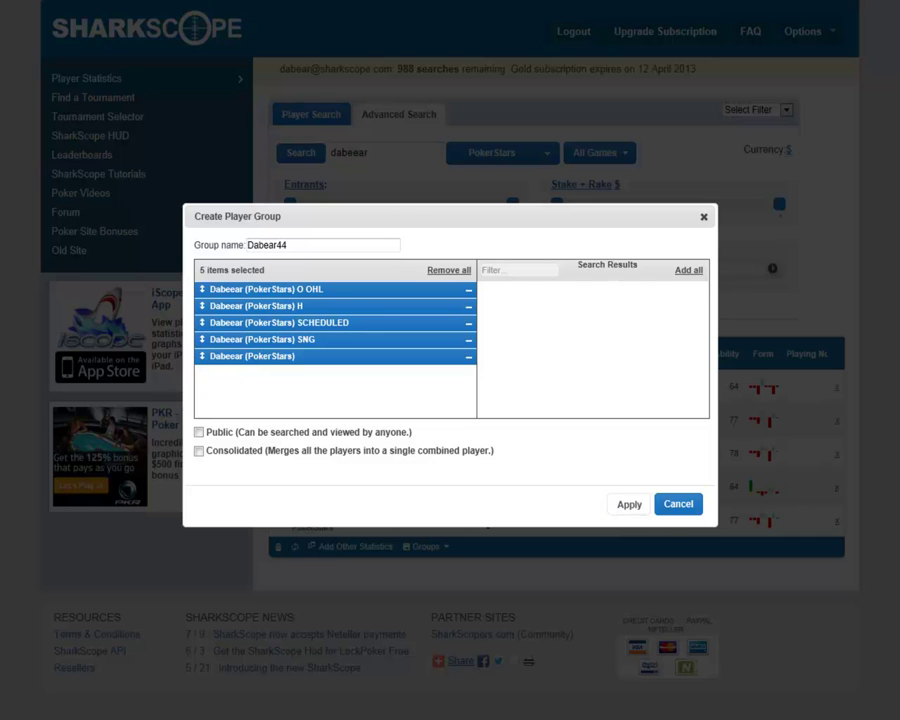
key(Escape)
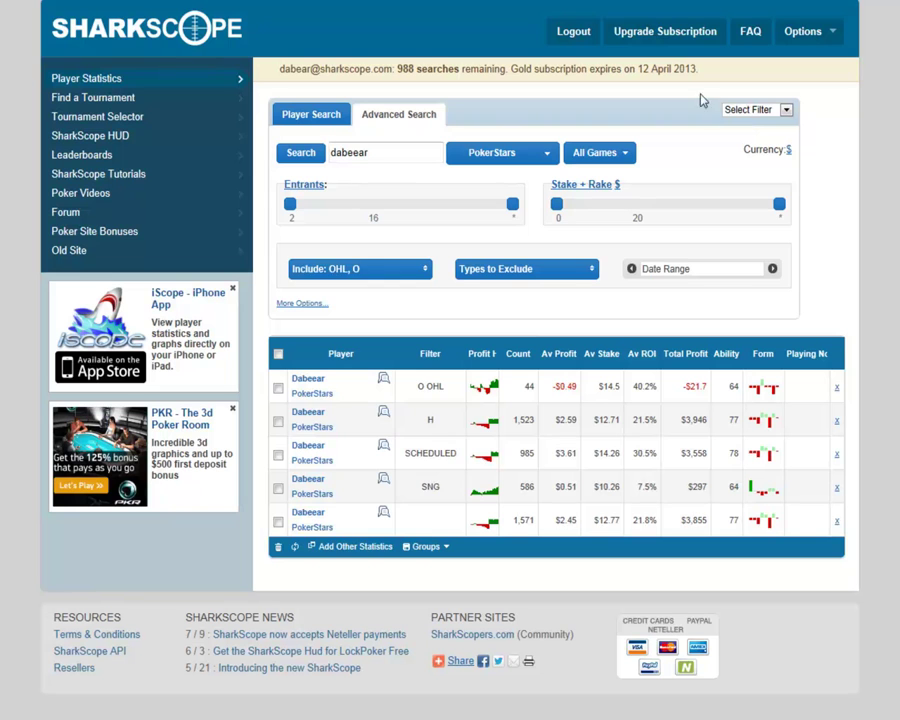
Clear all included and excluded game types and delete every row from the results table
click(402, 272)
click(381, 289)
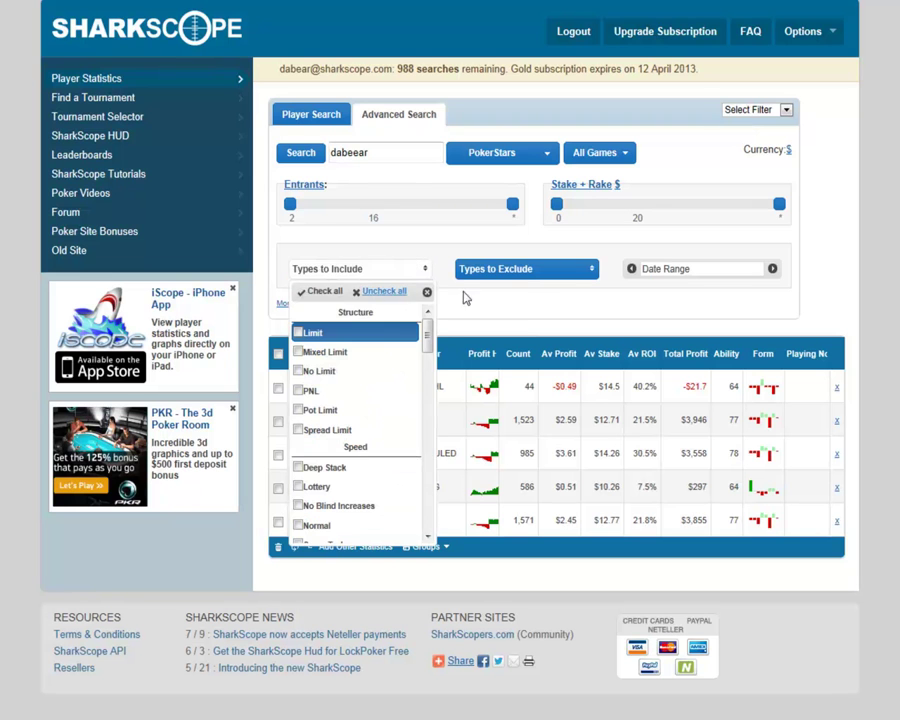
click(538, 282)
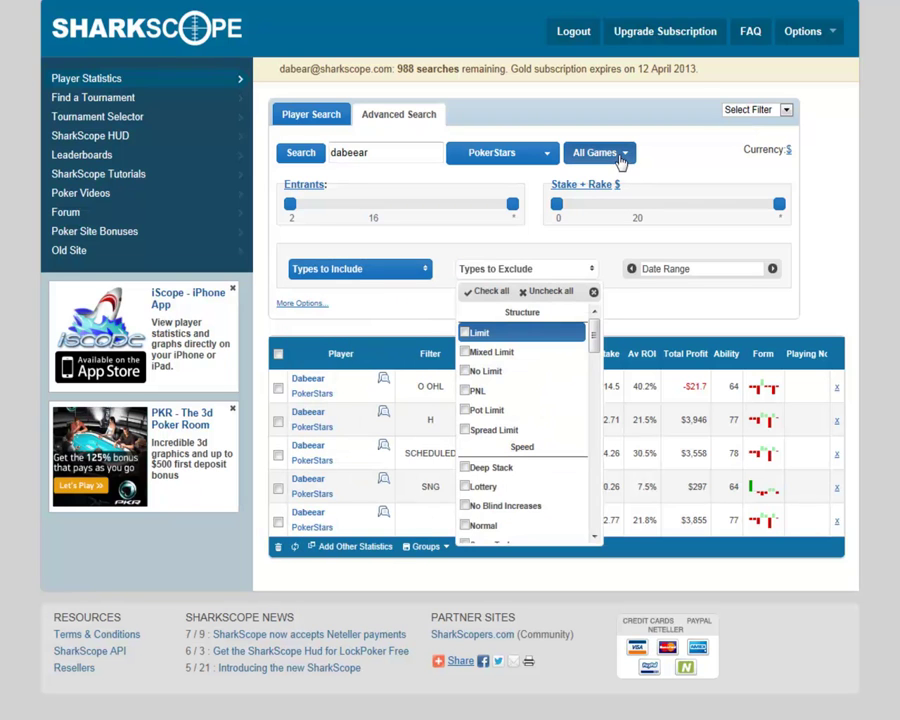
click(552, 291)
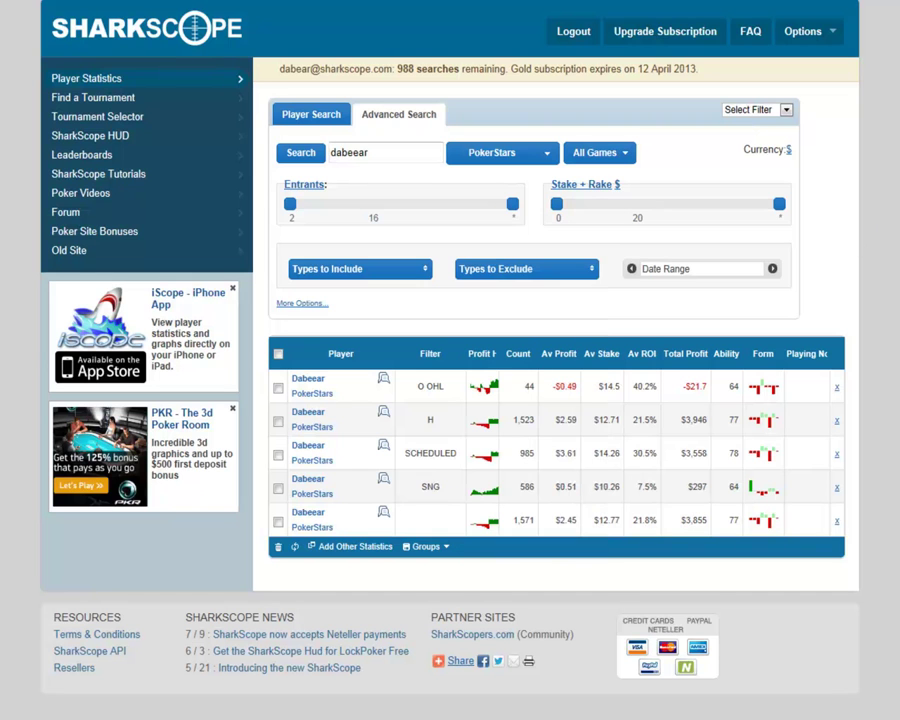
click(278, 353)
click(278, 548)
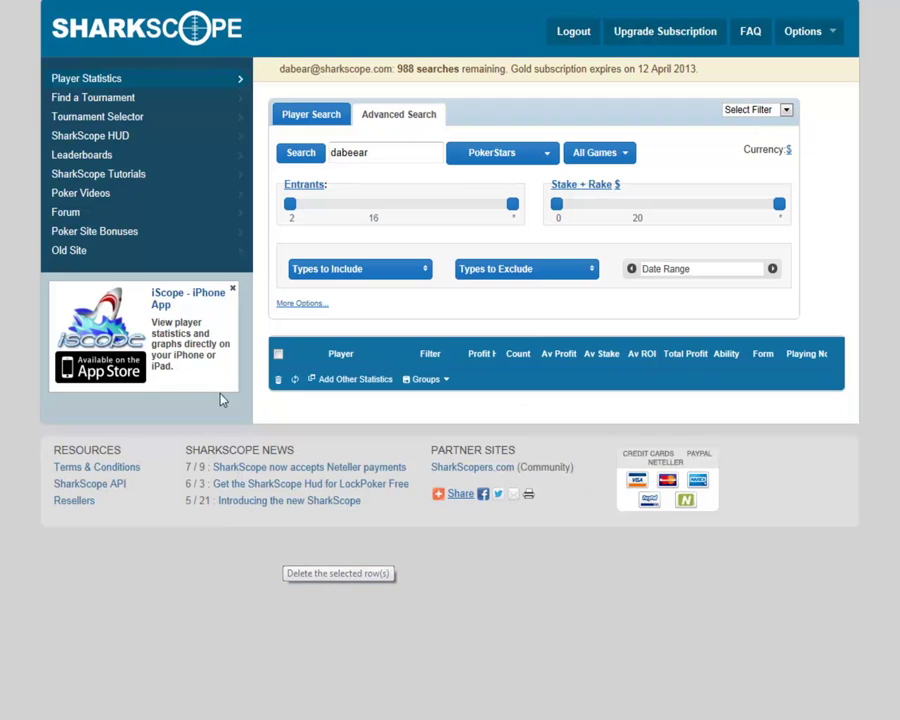
Return to the basic player search and load the Dabear44 player group
click(272, 124)
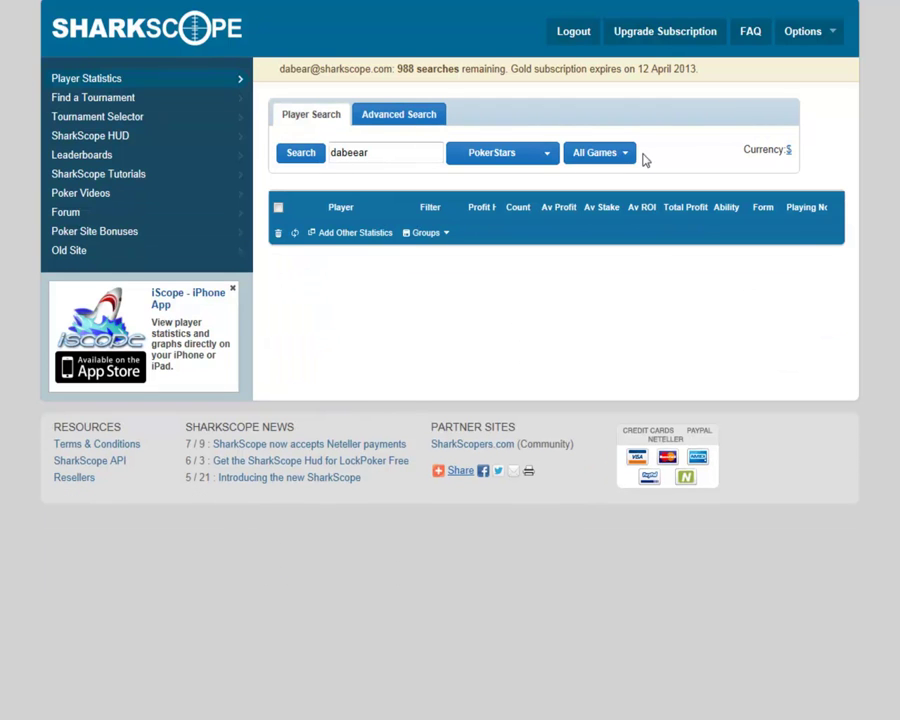
click(423, 238)
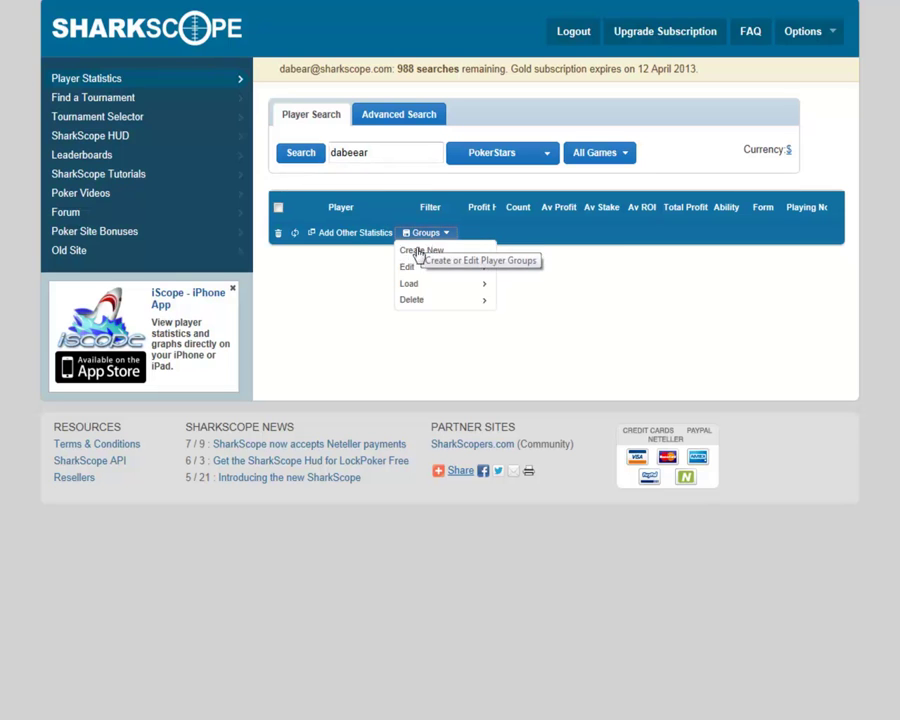
mouse_move(430, 286)
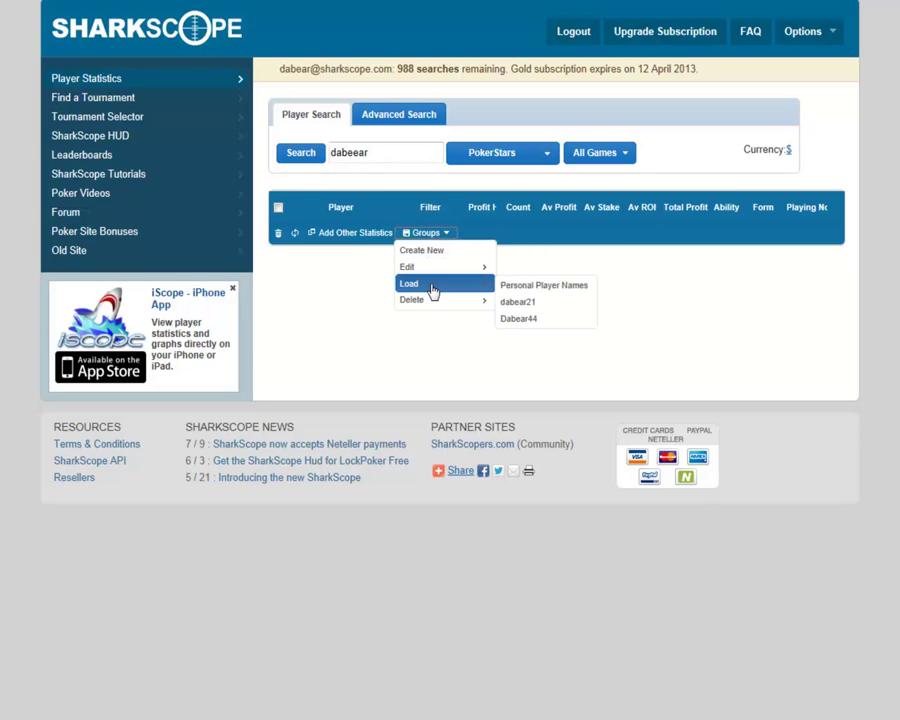
click(528, 319)
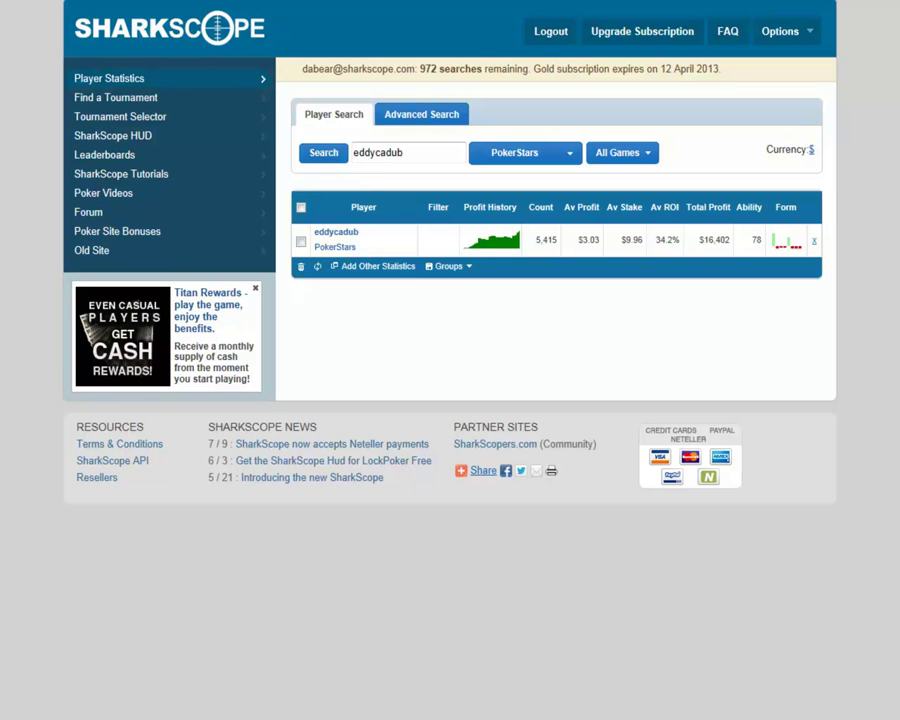
click(432, 119)
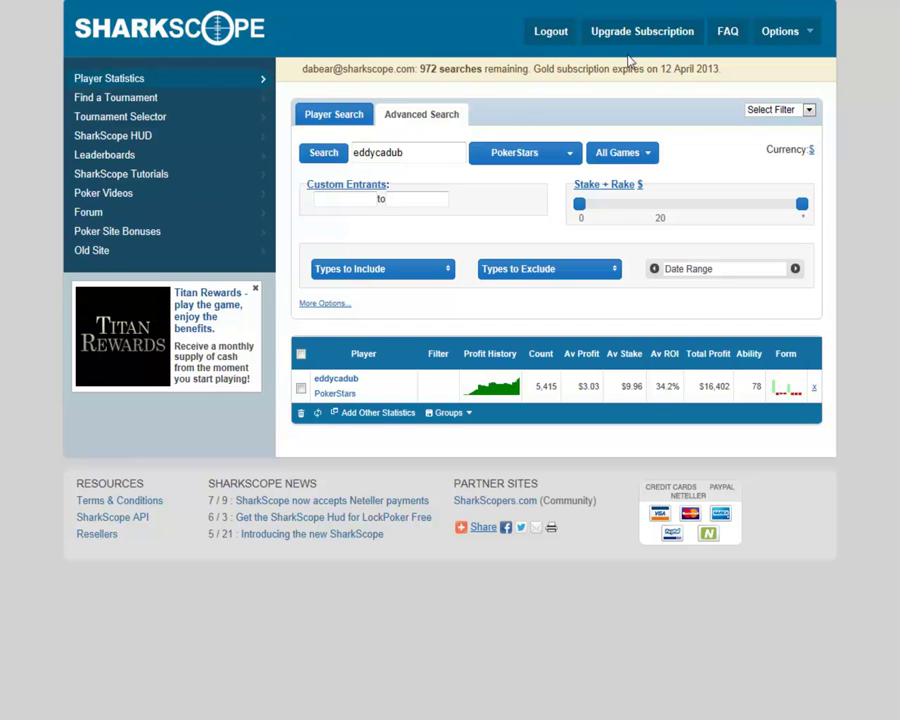
click(316, 304)
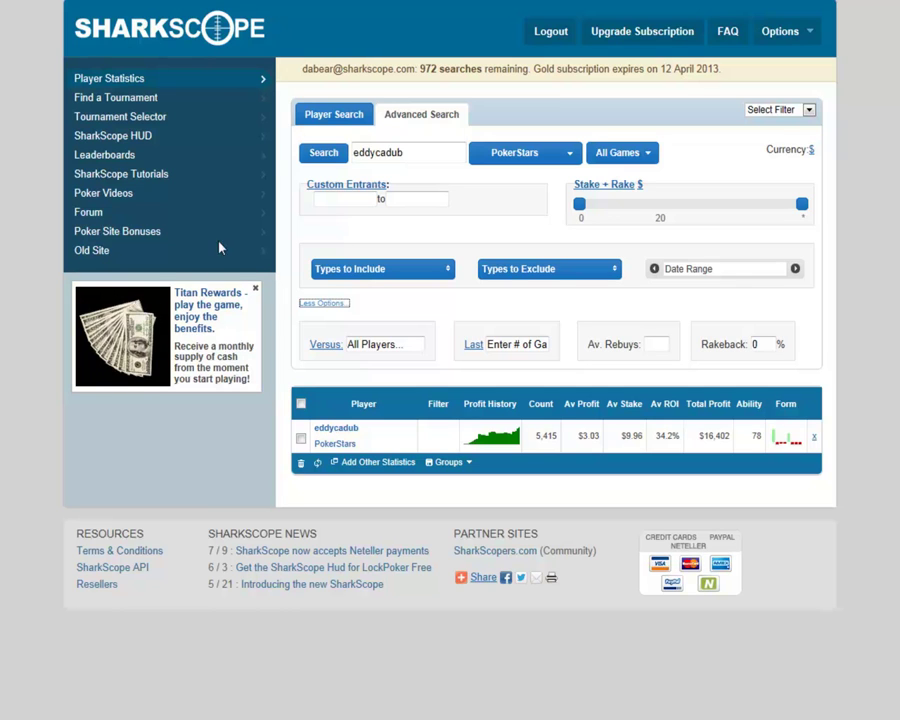
click(328, 352)
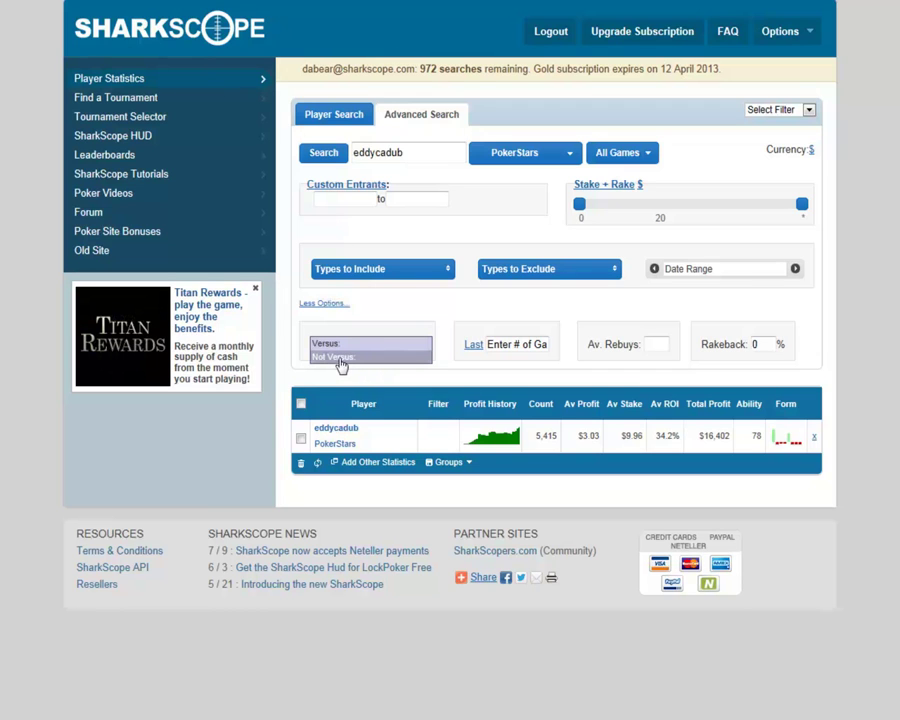
click(339, 358)
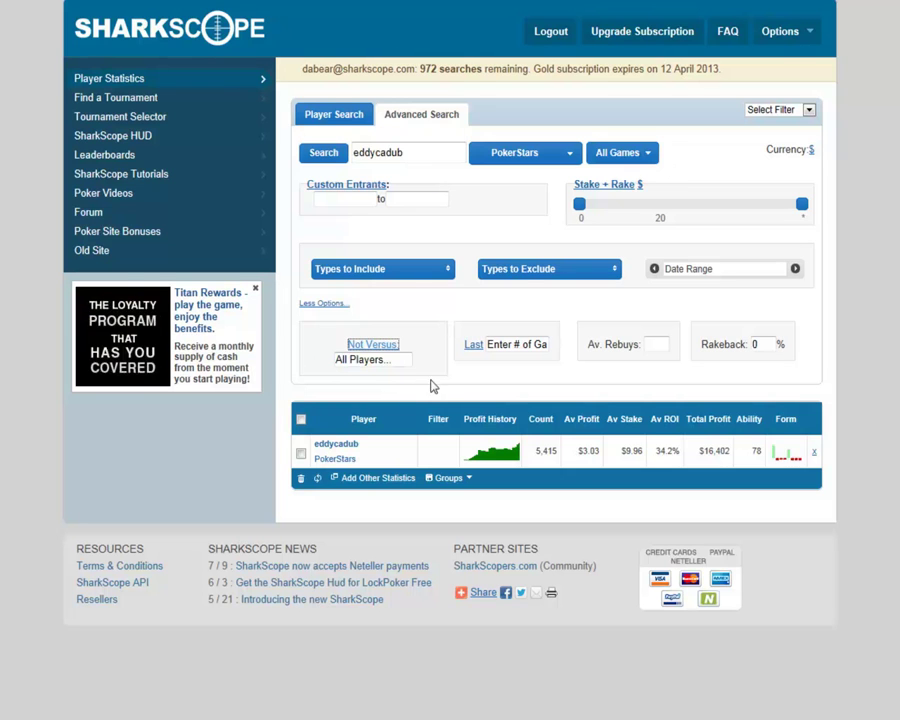
click(381, 362)
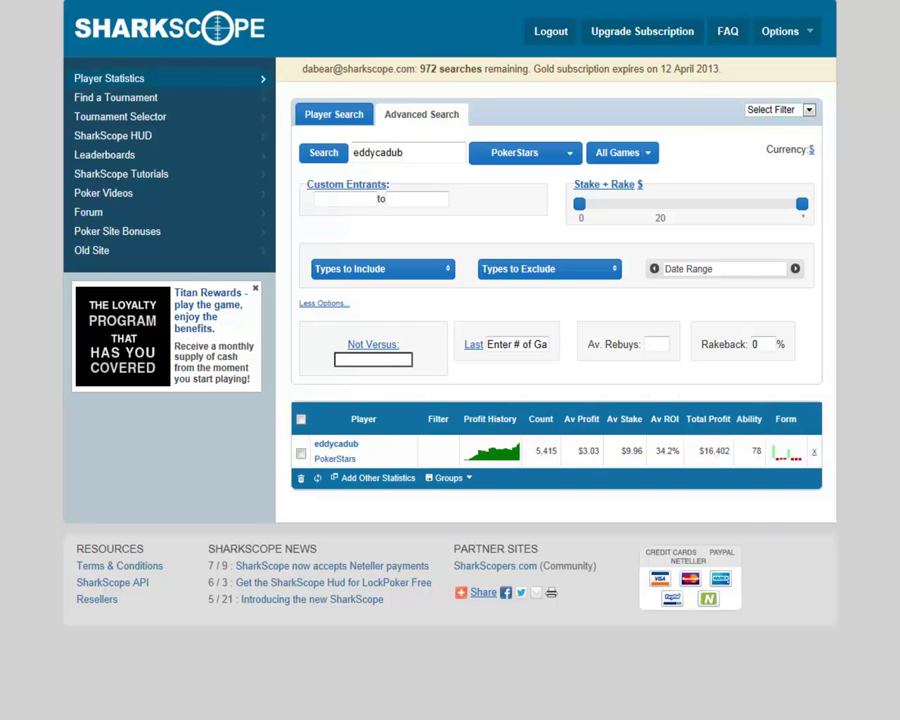
drag(346, 344, 392, 348)
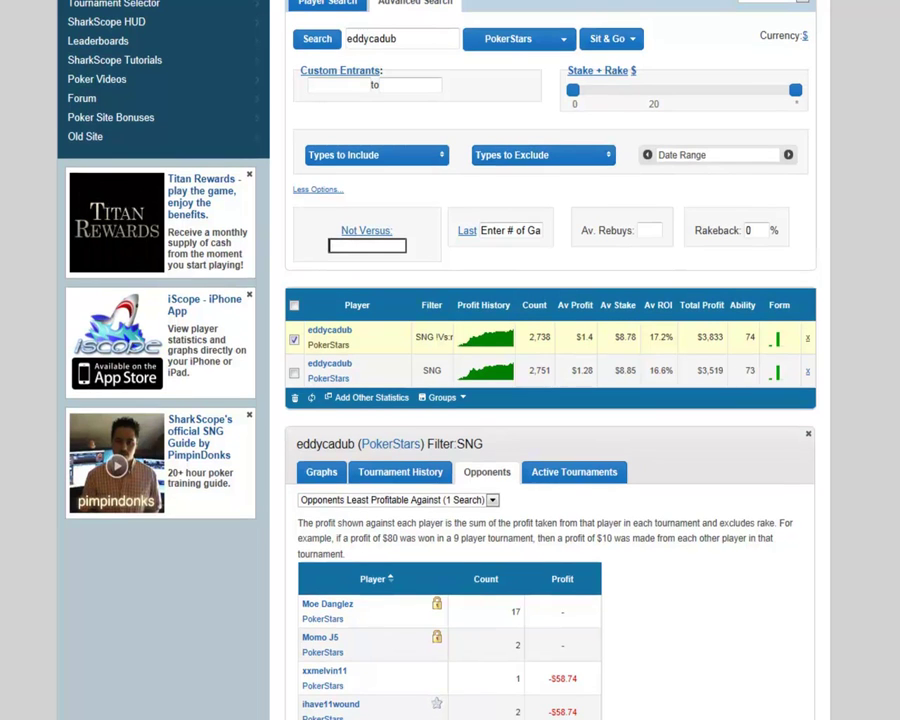
click(808, 342)
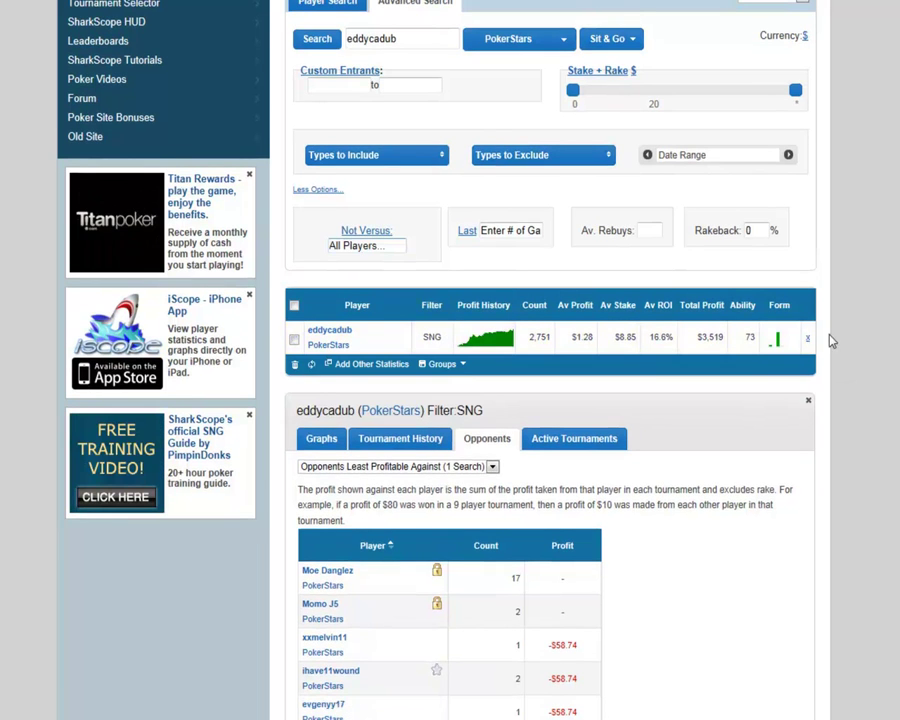
scroll(443, 527, down, 3)
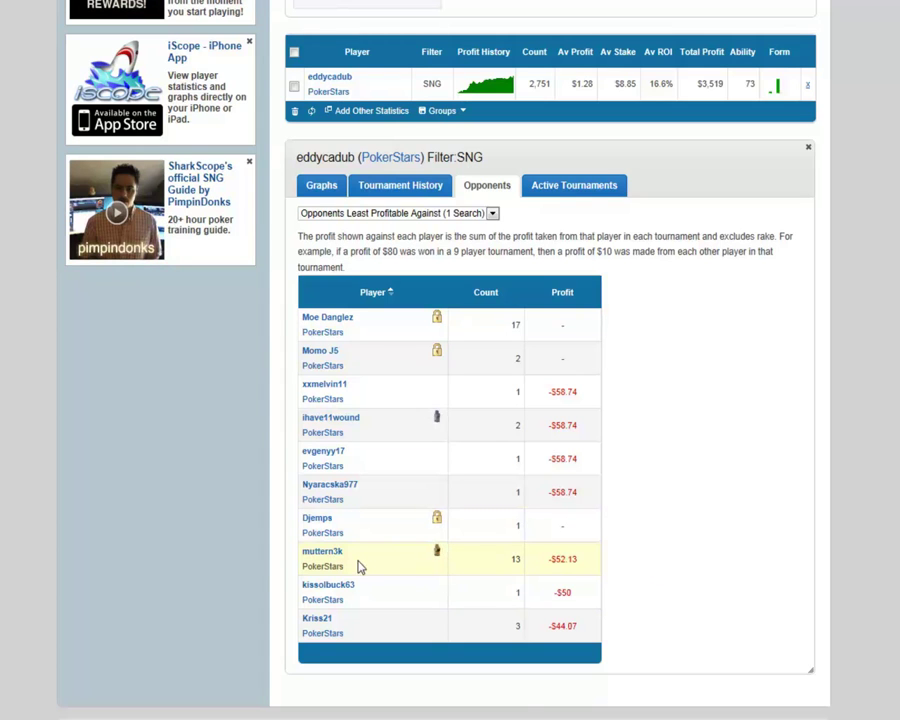
drag(333, 552, 316, 562)
right_click(316, 562)
click(376, 355)
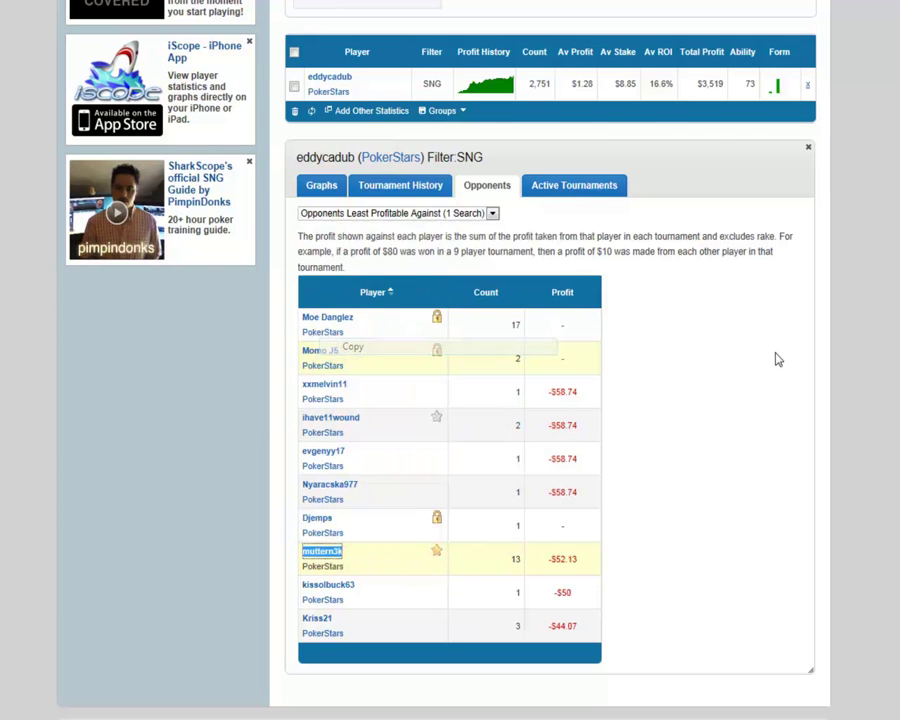
scroll(434, 414, up, 3)
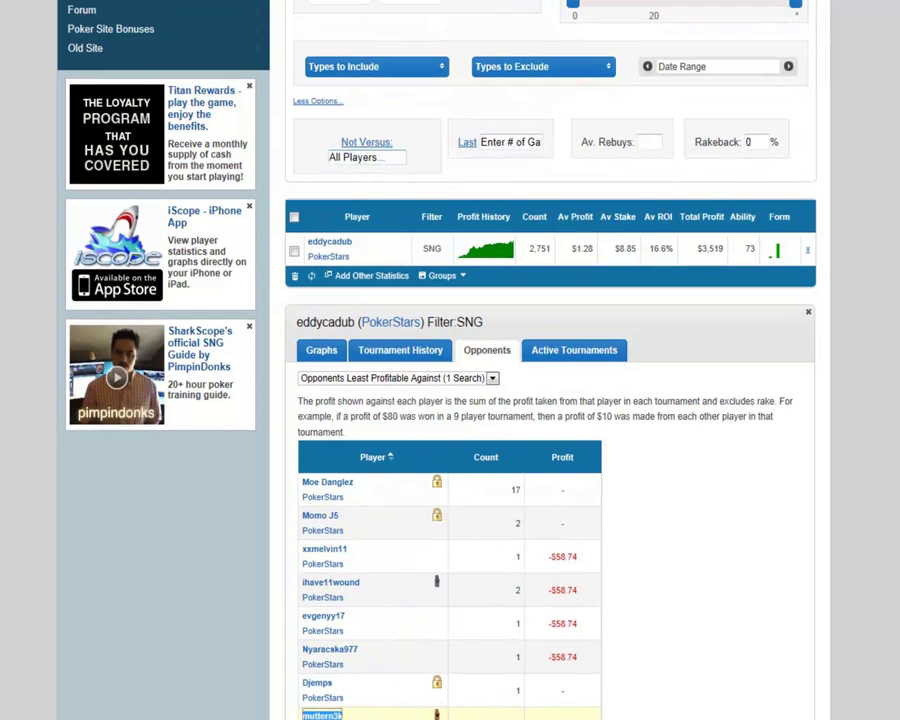
double_click(362, 156)
click(371, 155)
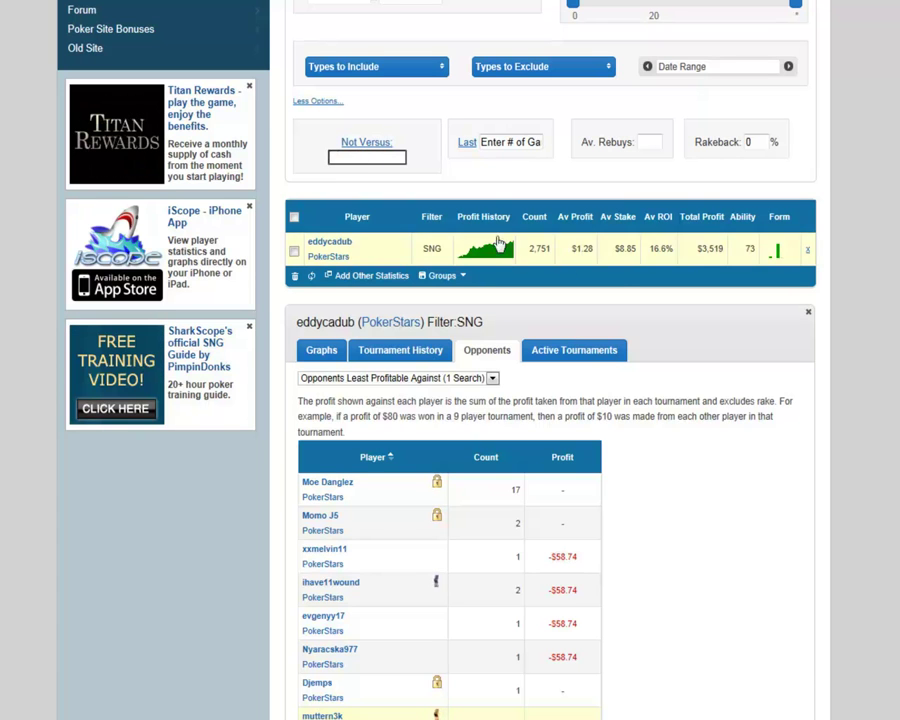
right_click(366, 157)
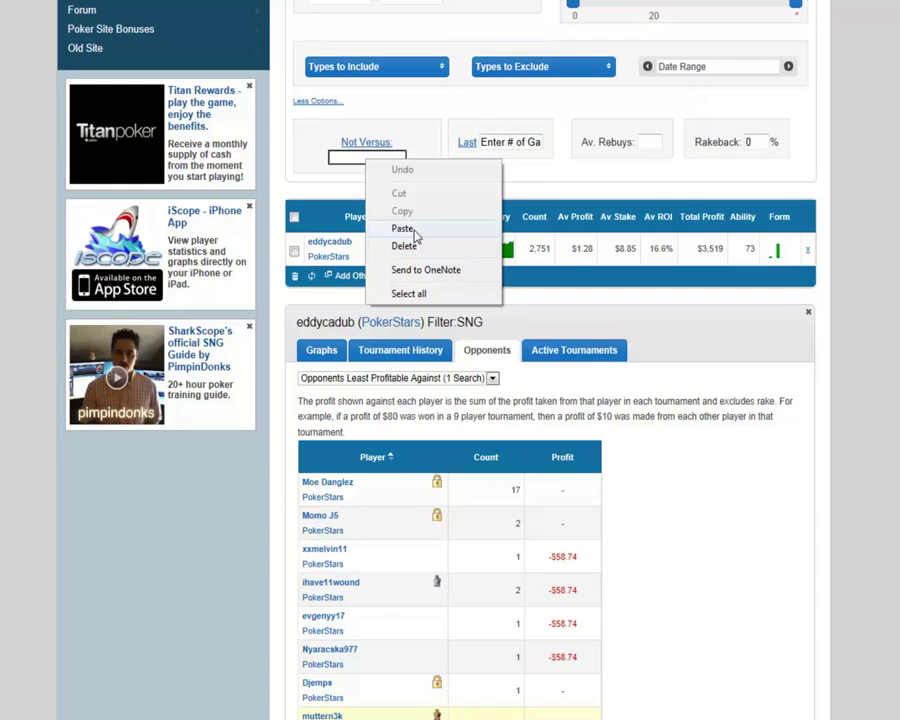
click(414, 233)
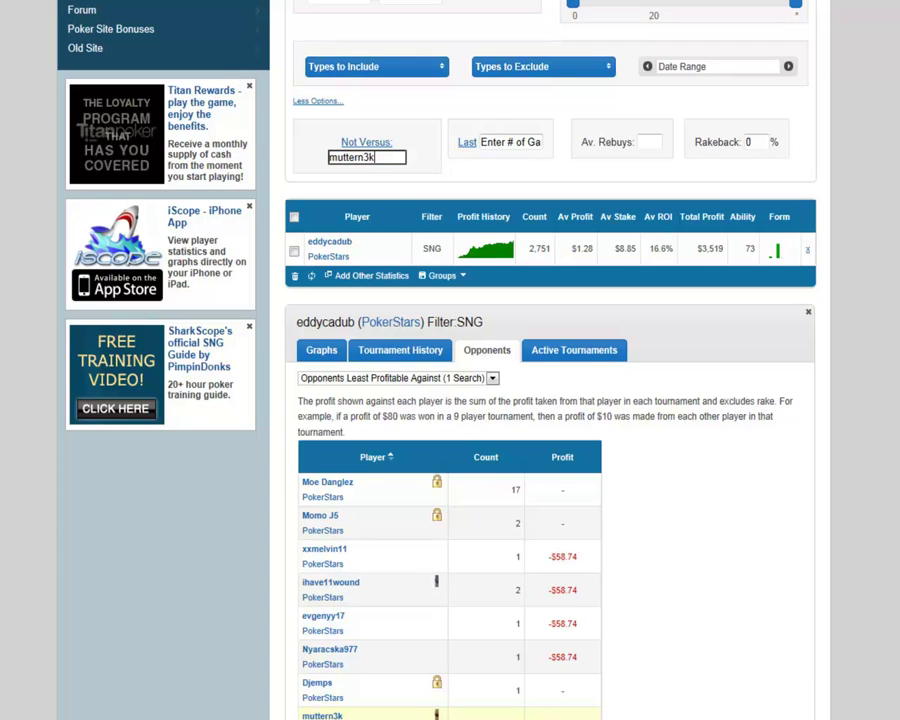
scroll(450, 360, up, 2)
click(316, 56)
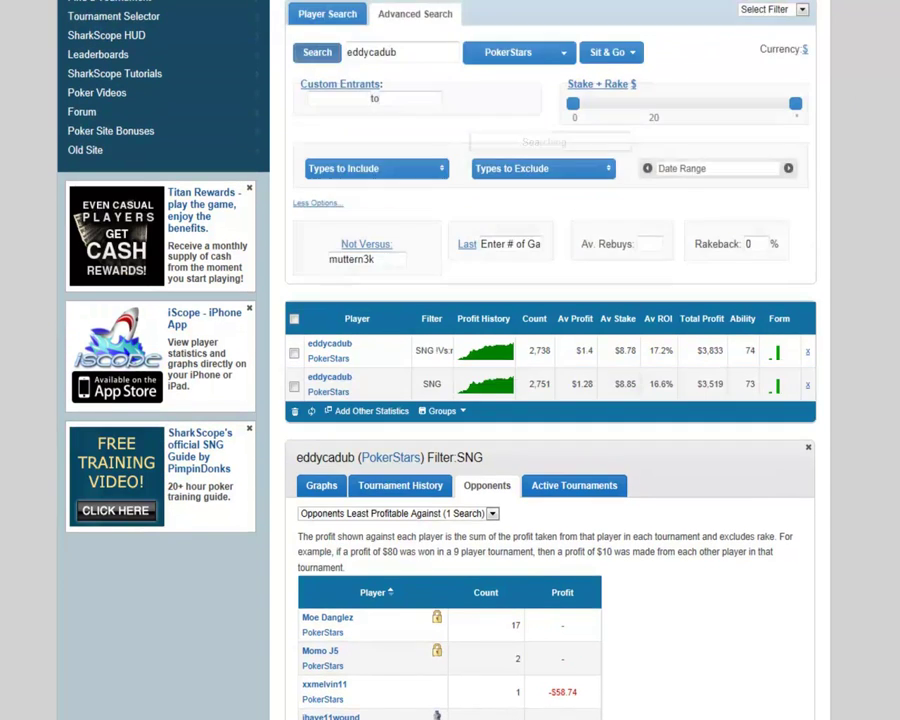
scroll(574, 142, down, 1)
scroll(456, 190, down, 1)
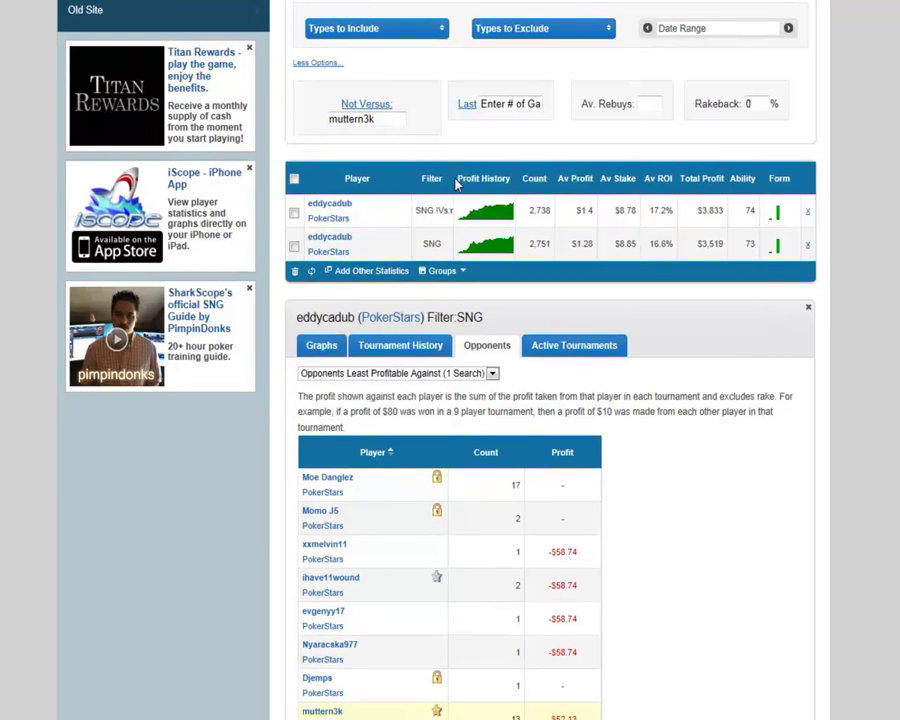
drag(452, 178, 464, 179)
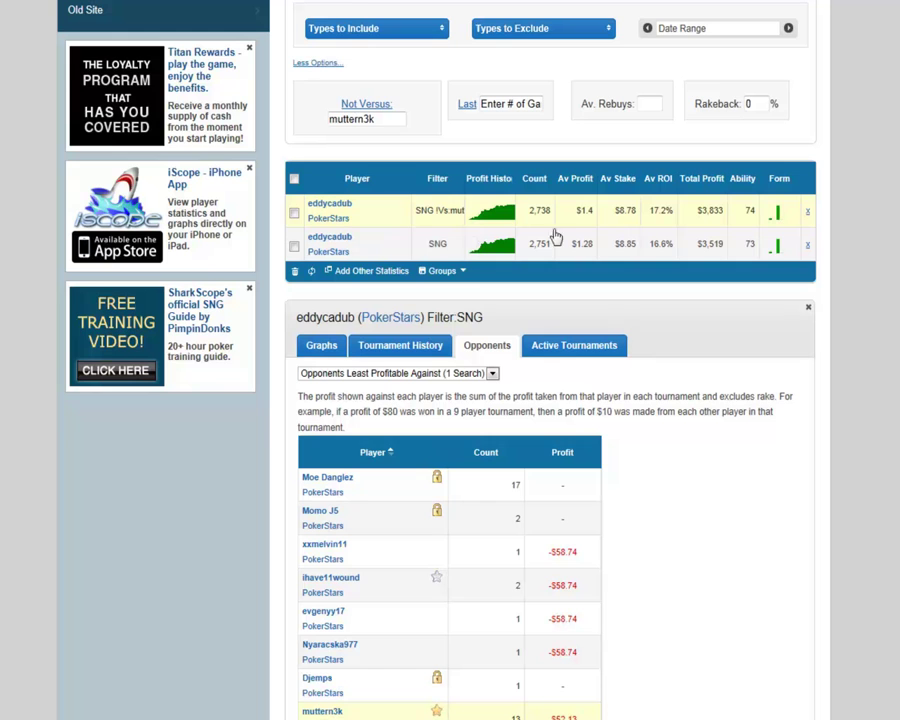
mouse_move(815, 207)
mouse_move(786, 210)
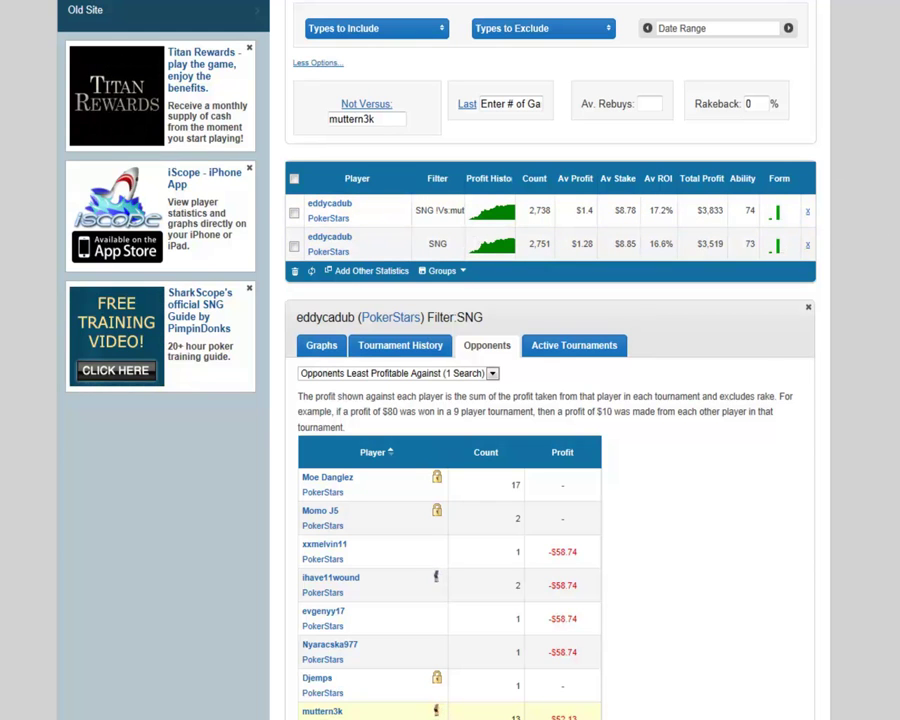
scroll(550, 400, down, 3)
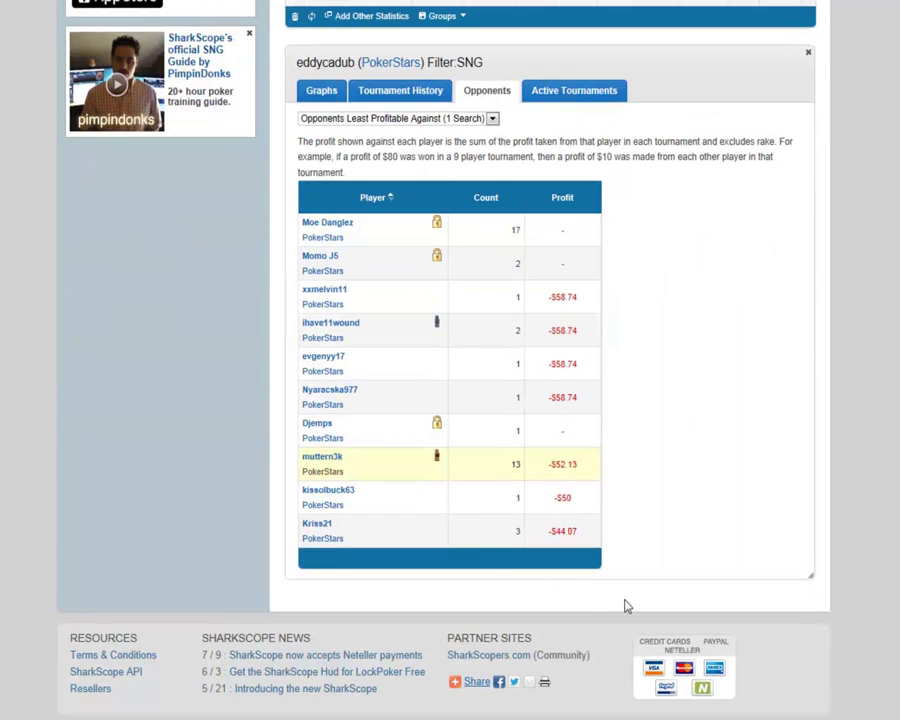
scroll(550, 400, up, 3)
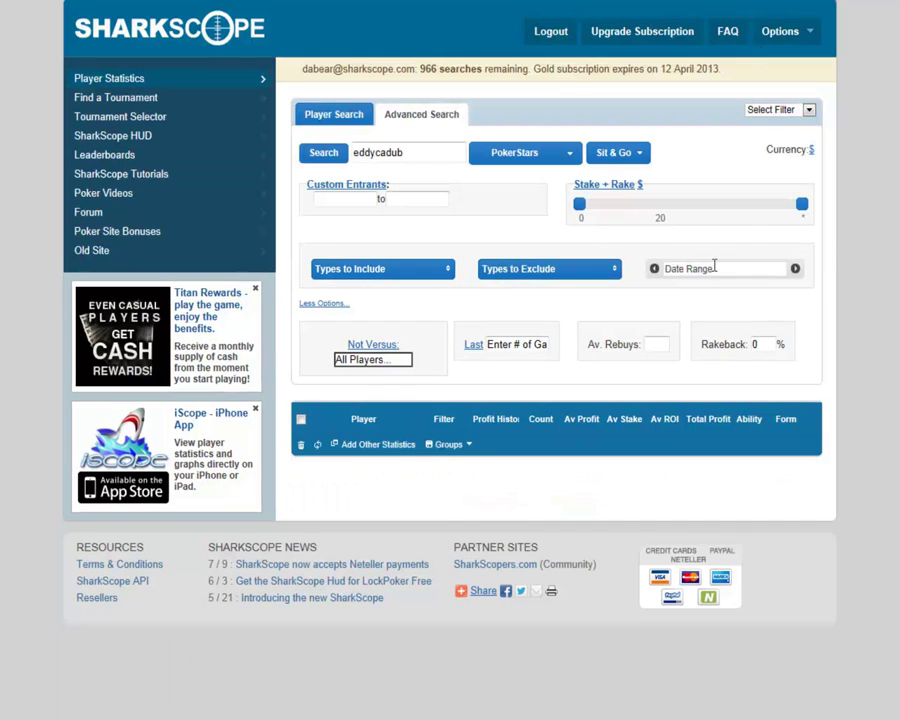
Review the Not Versus filter and the Last, First, Best and Worst game-count choices, keeping Last selected
click(380, 349)
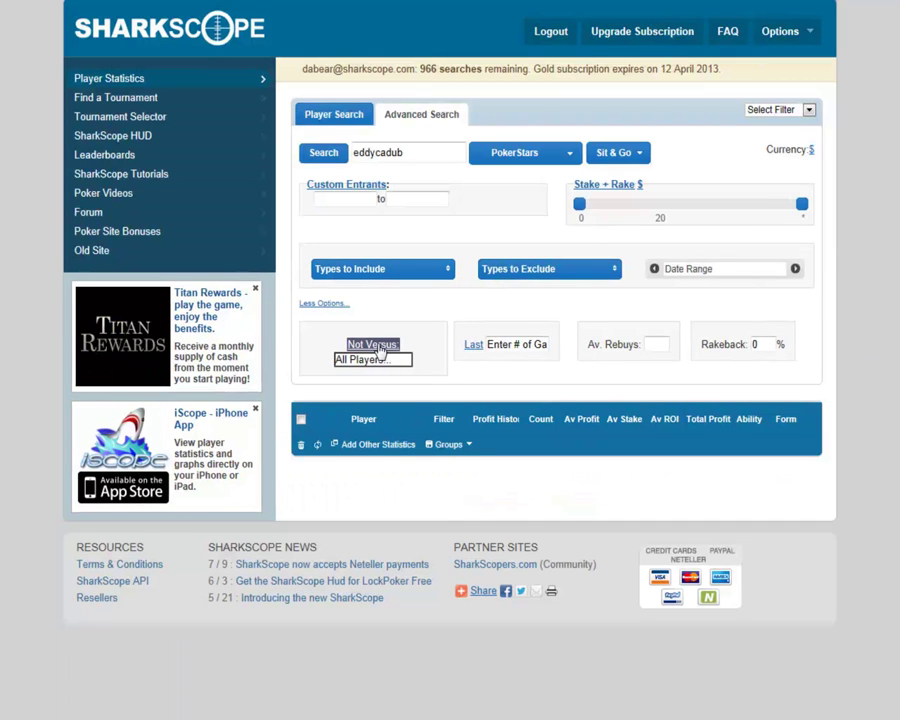
click(380, 349)
click(392, 360)
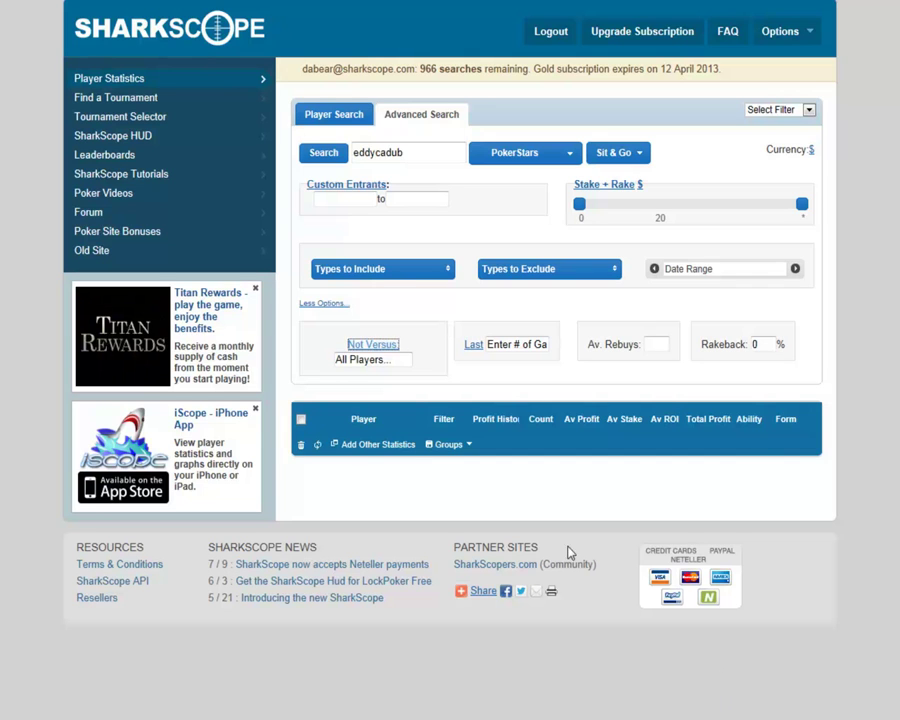
click(472, 344)
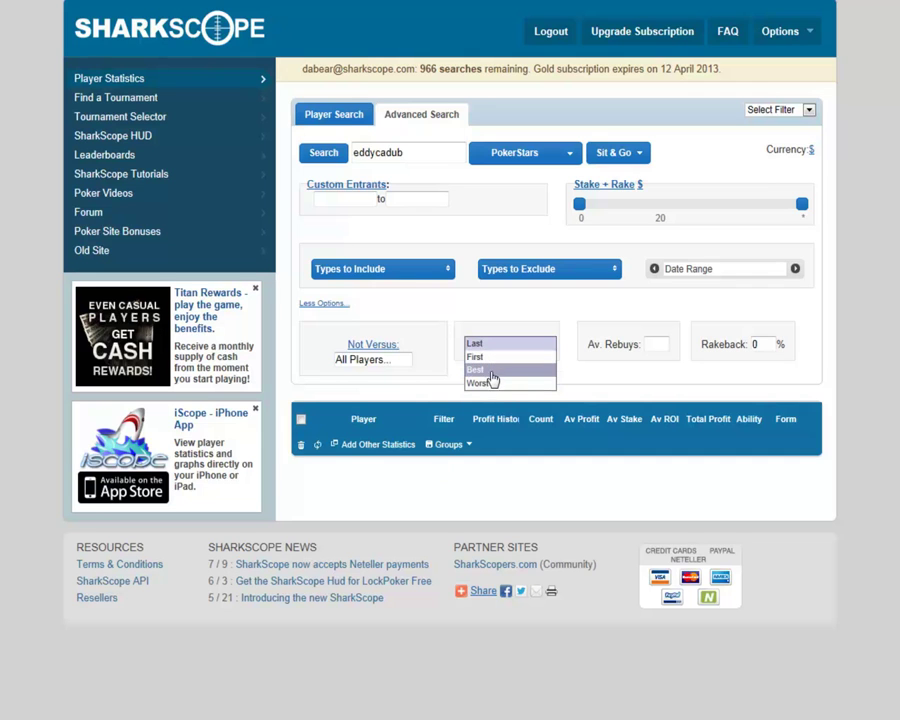
click(474, 343)
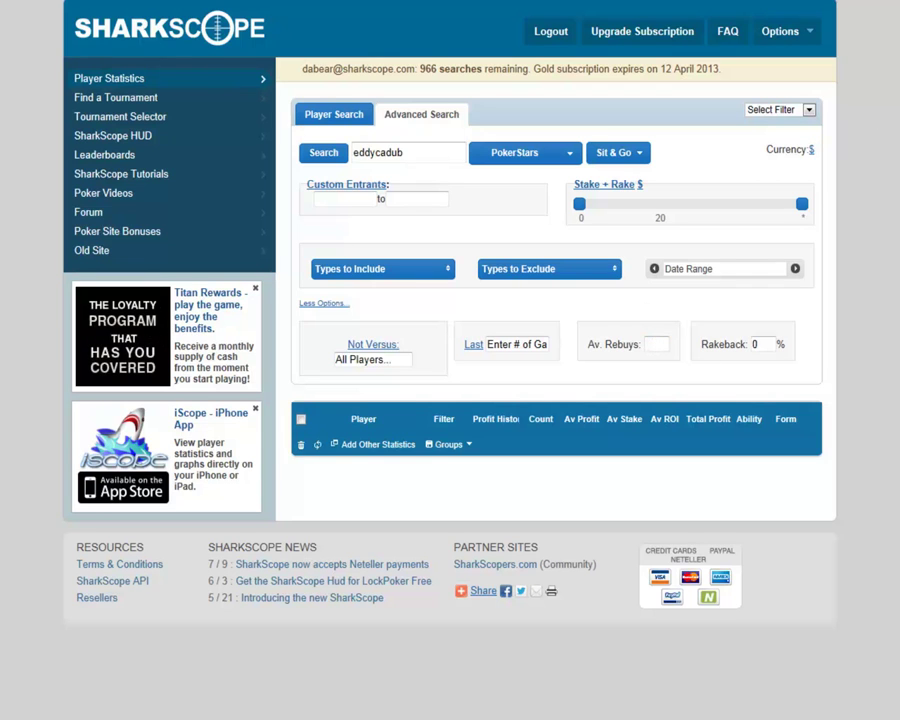
key(Return)
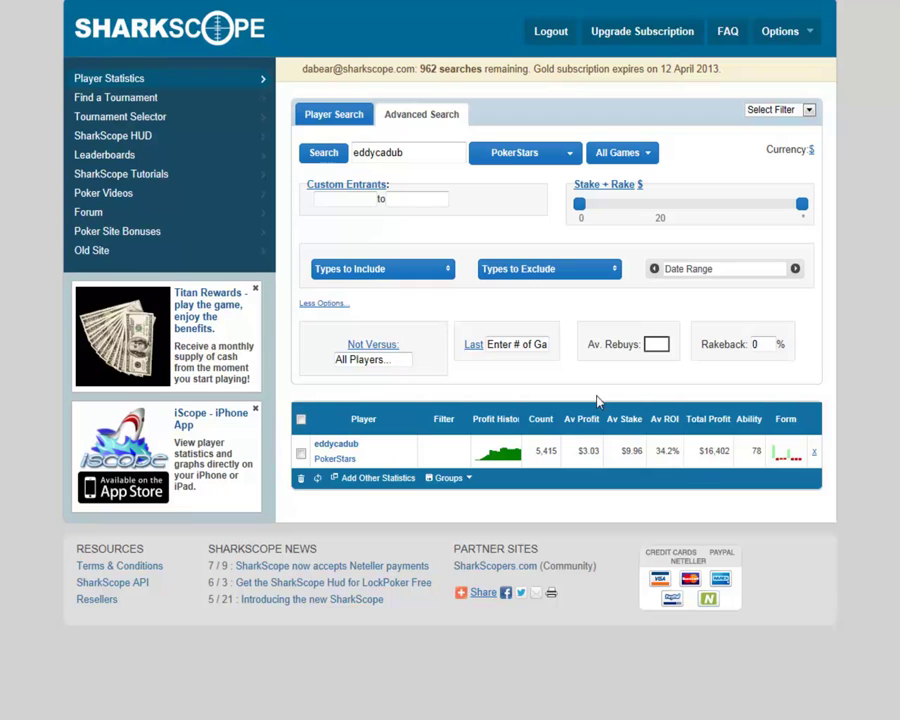
click(659, 347)
text(0)
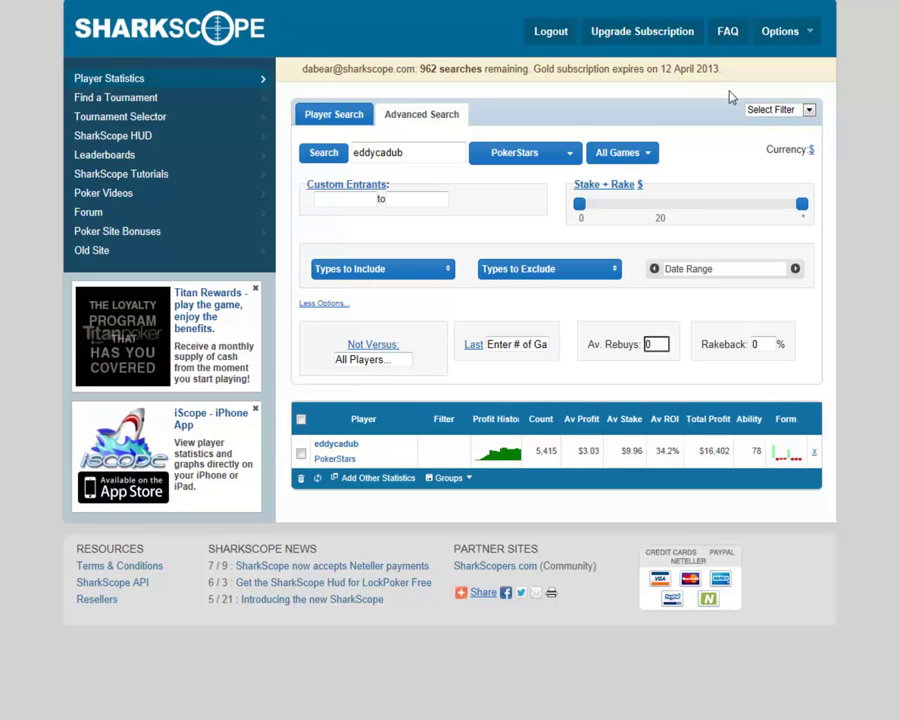
click(321, 155)
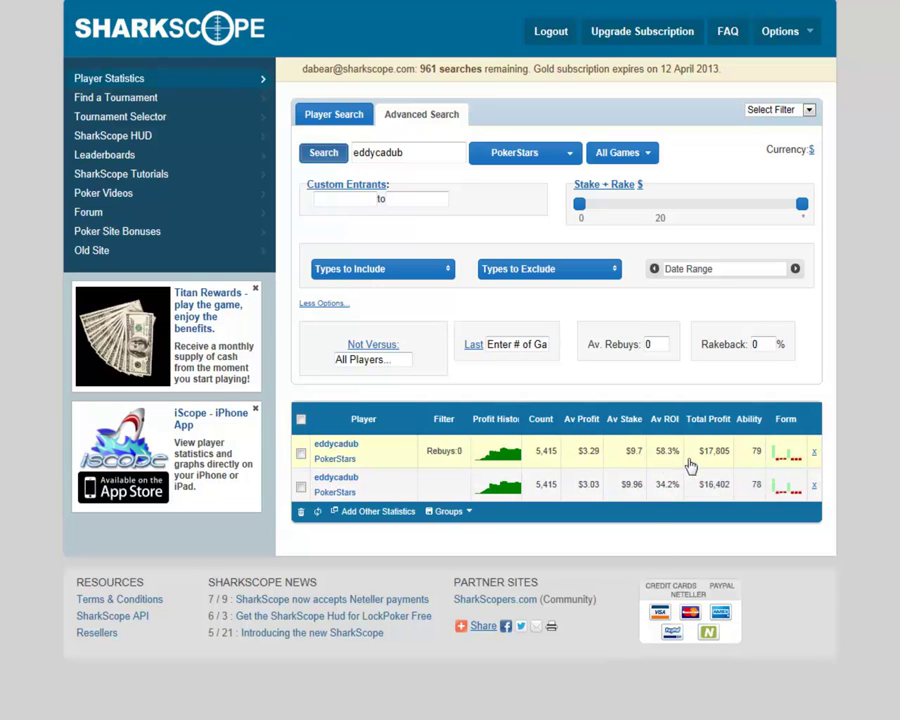
double_click(663, 343)
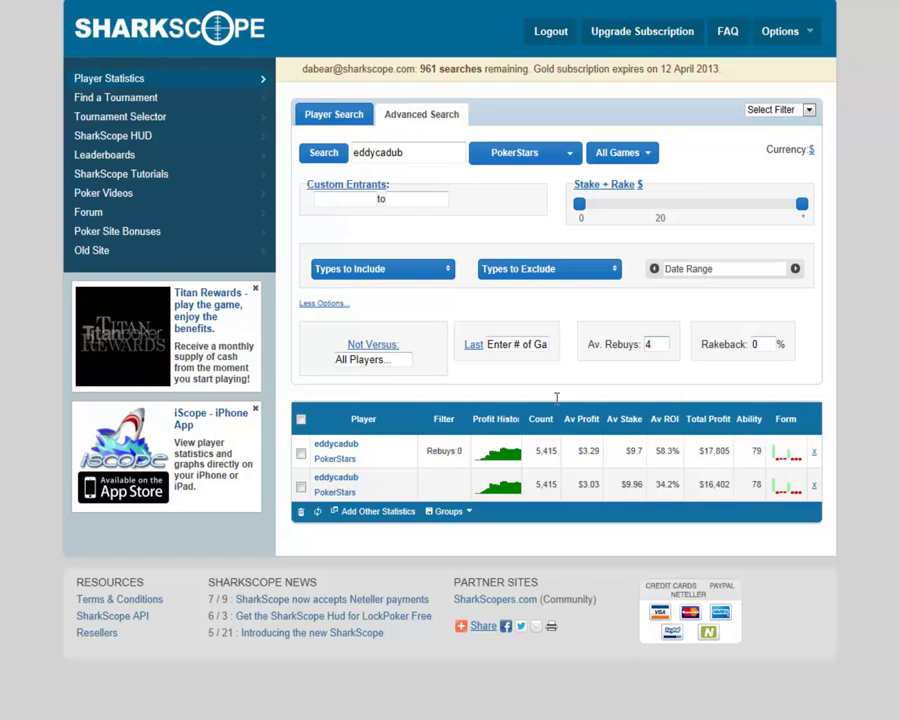
click(657, 344)
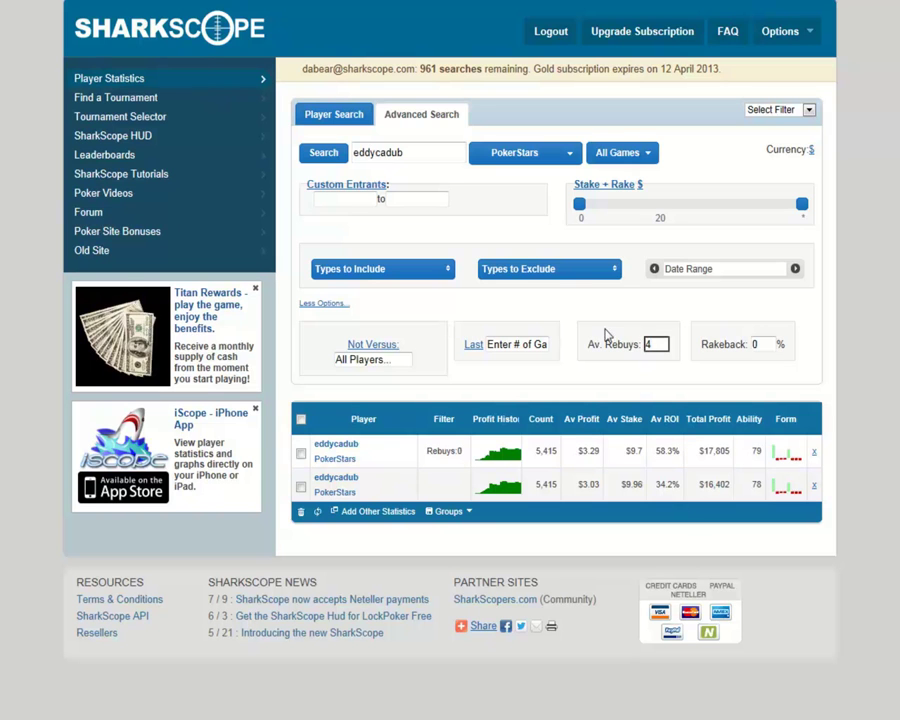
click(326, 155)
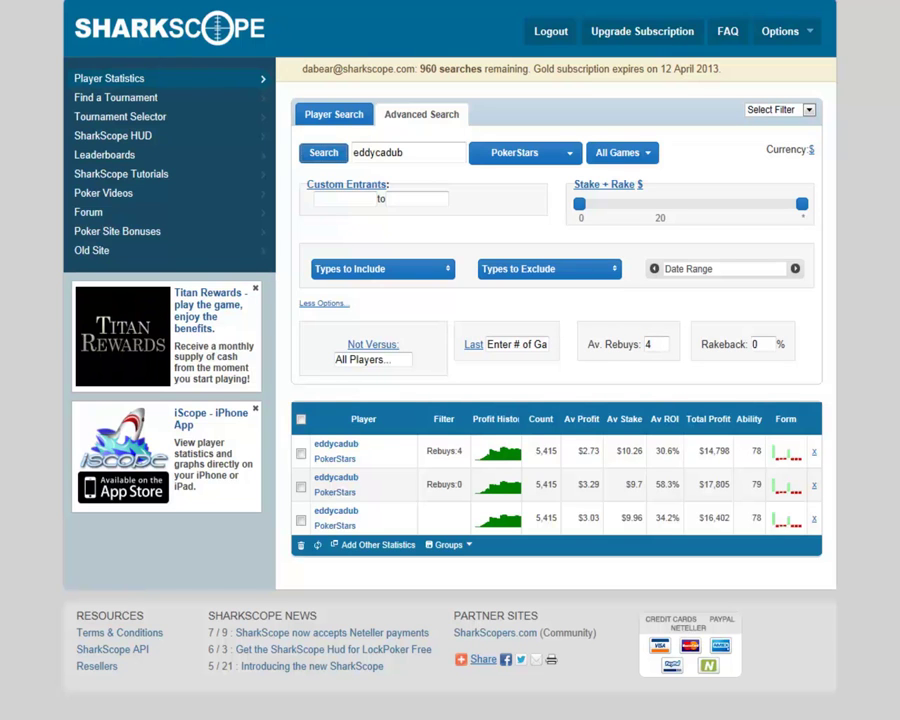
Clear the average rebuys value and add the Total Rake column to the player results table
key(BackSpace)
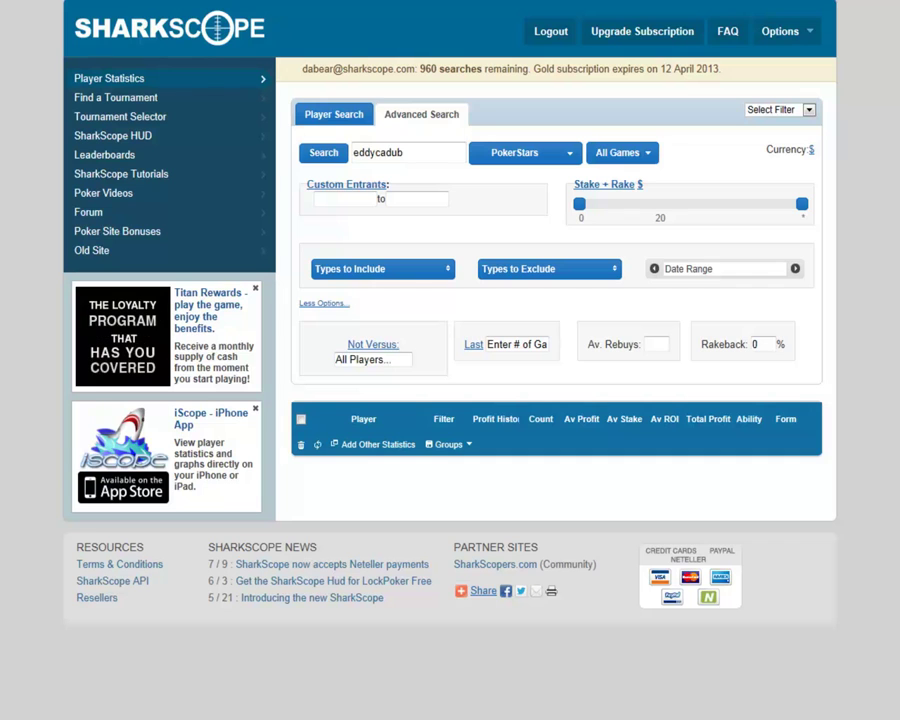
click(384, 452)
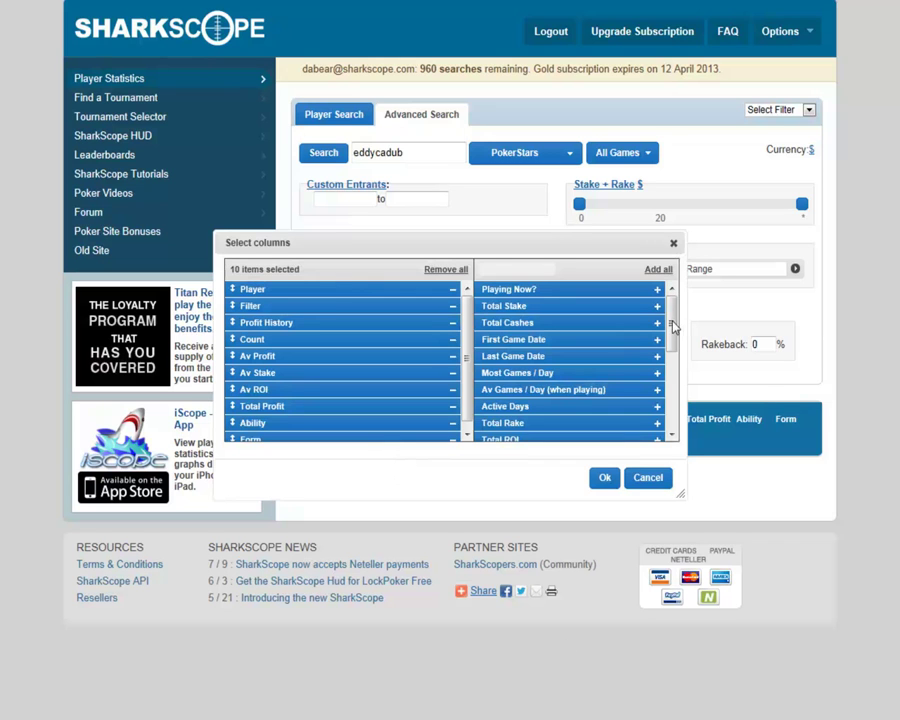
scroll(665, 335, down, 3)
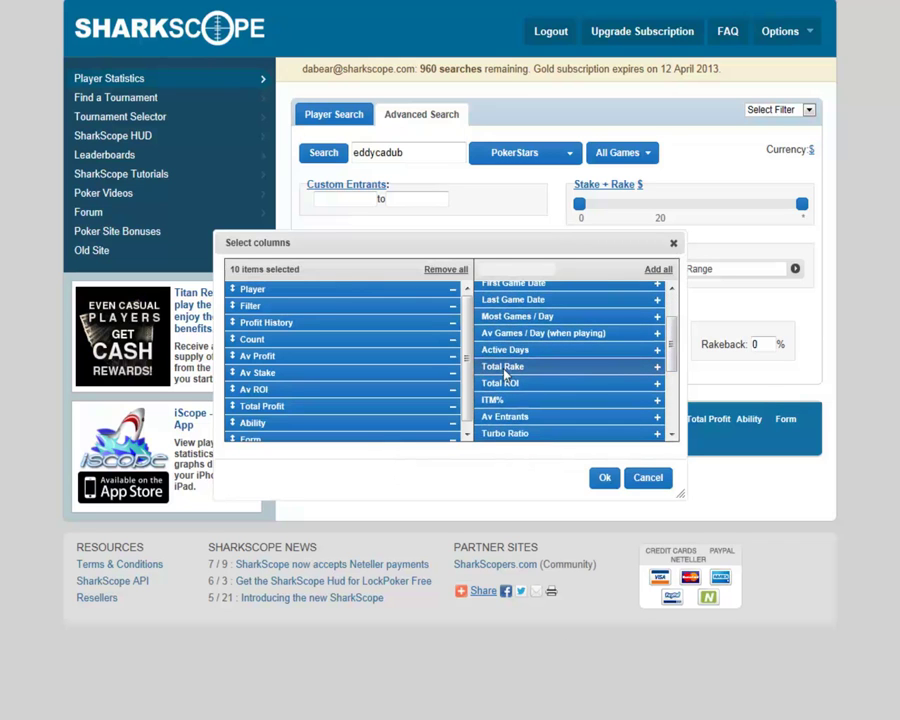
click(658, 367)
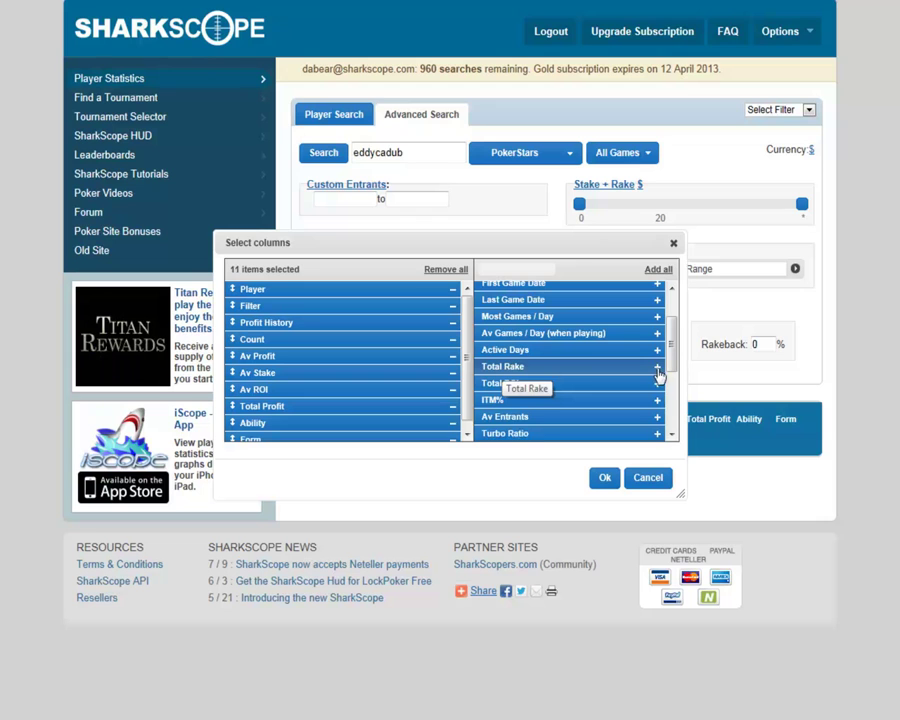
click(603, 478)
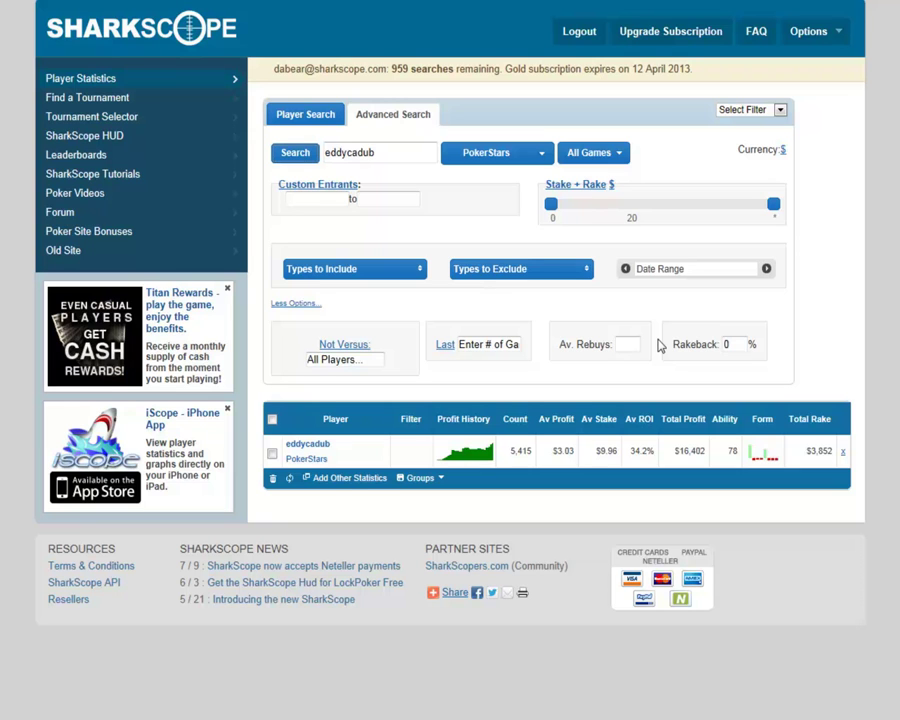
double_click(736, 346)
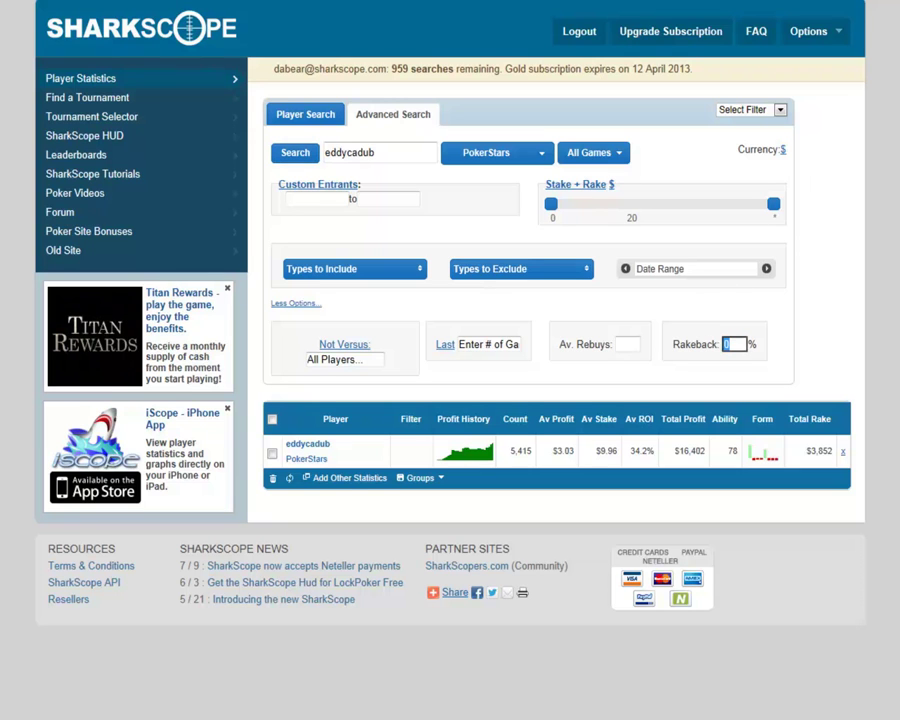
text(20)
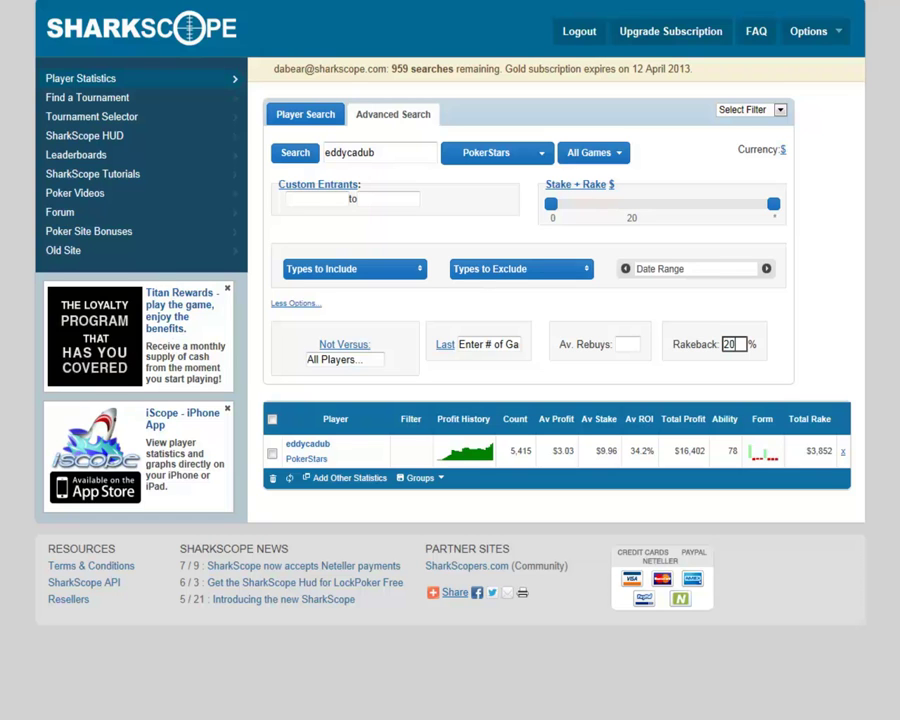
key(Return)
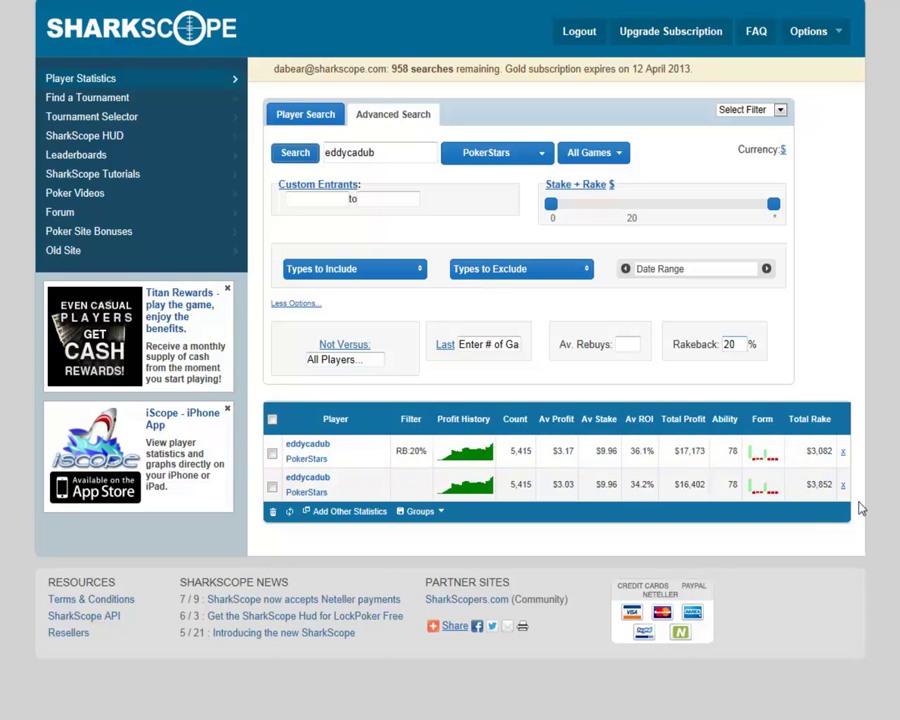
Remove the Total Rake column from the player results table
click(345, 511)
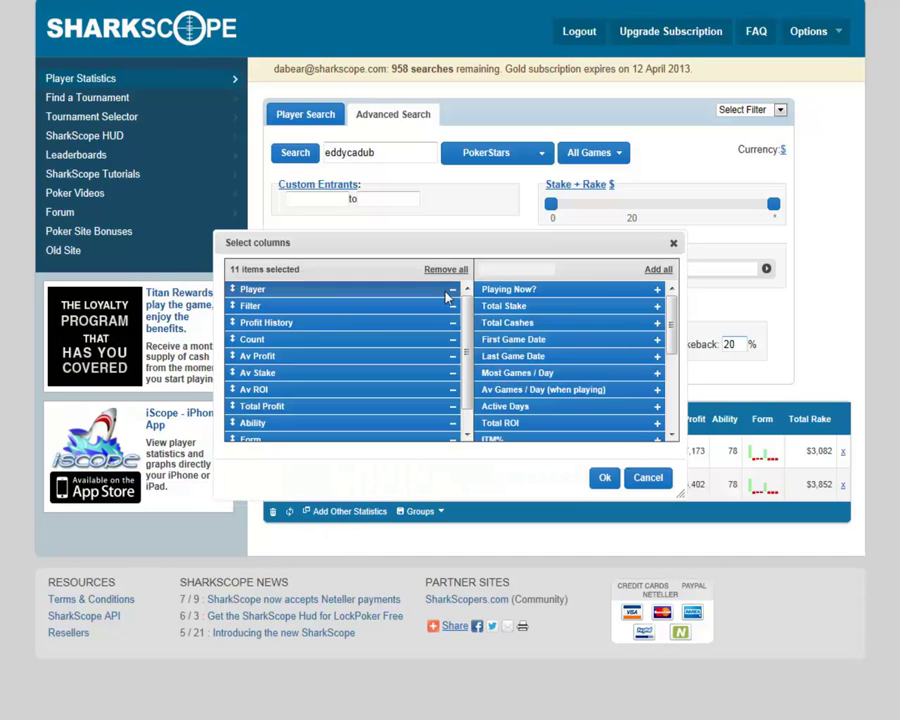
scroll(472, 327, down, 1)
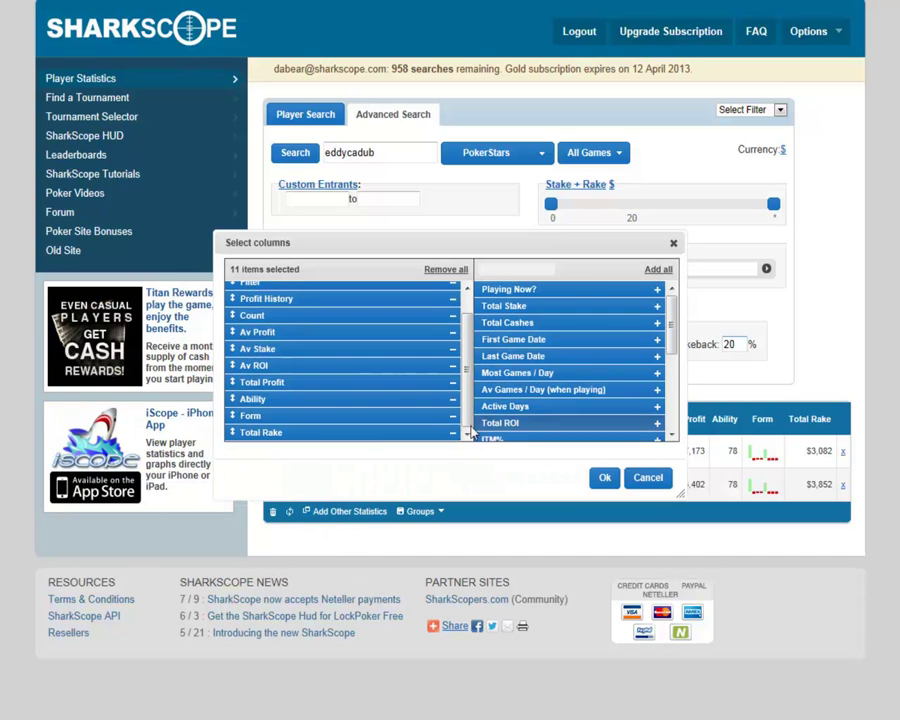
click(453, 434)
click(598, 478)
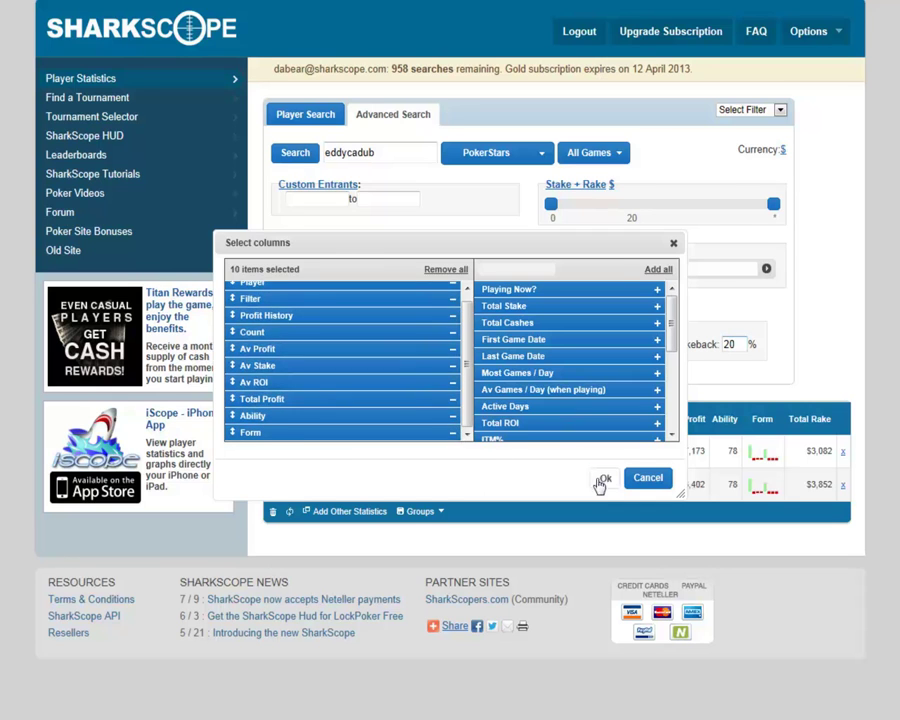